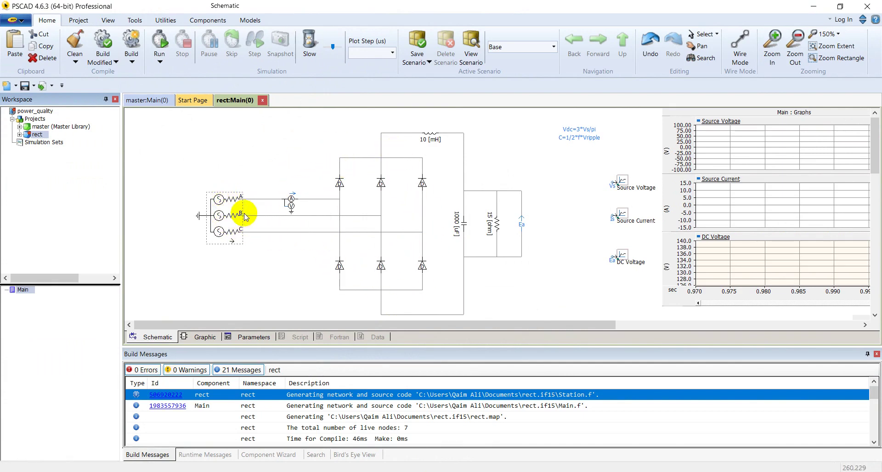
# Review the three-phase voltage source's fixed control values and its configuration, including the source impedance type
pyautogui.doubleClick(221, 203)
pyautogui.click(500, 140)
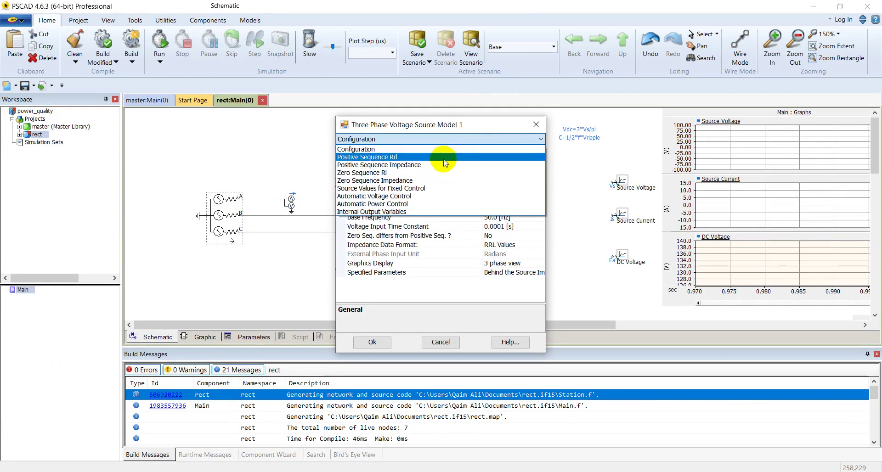
pyautogui.click(418, 189)
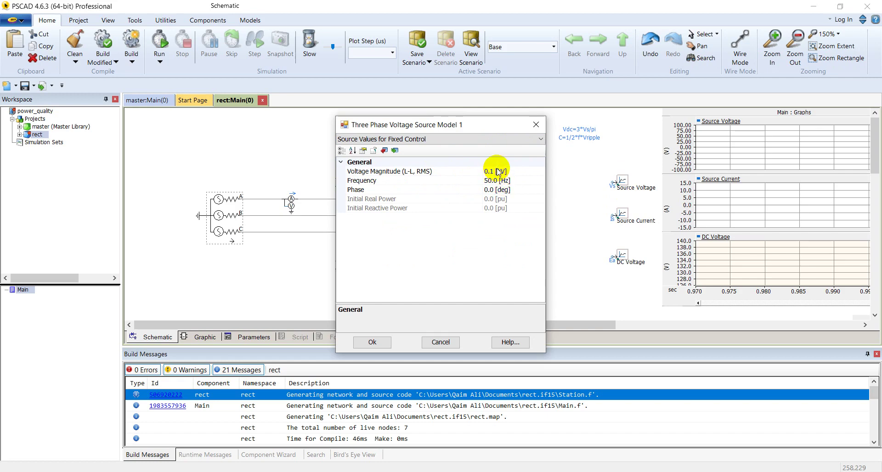
pyautogui.click(464, 139)
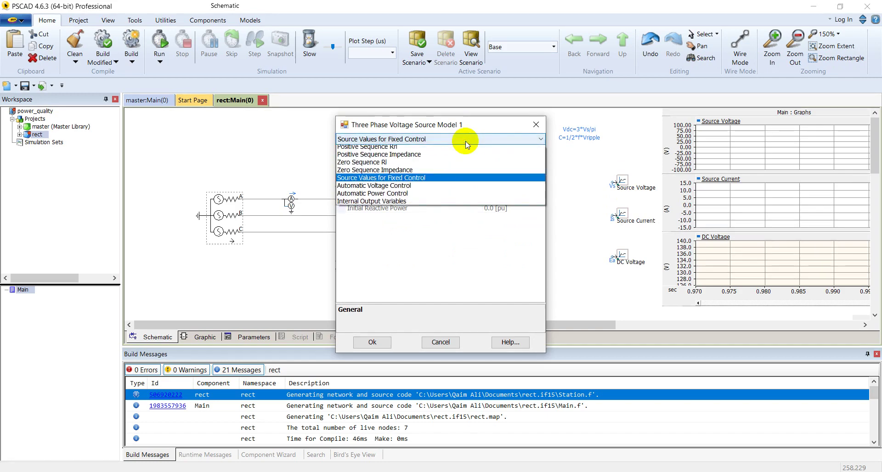
pyautogui.click(423, 148)
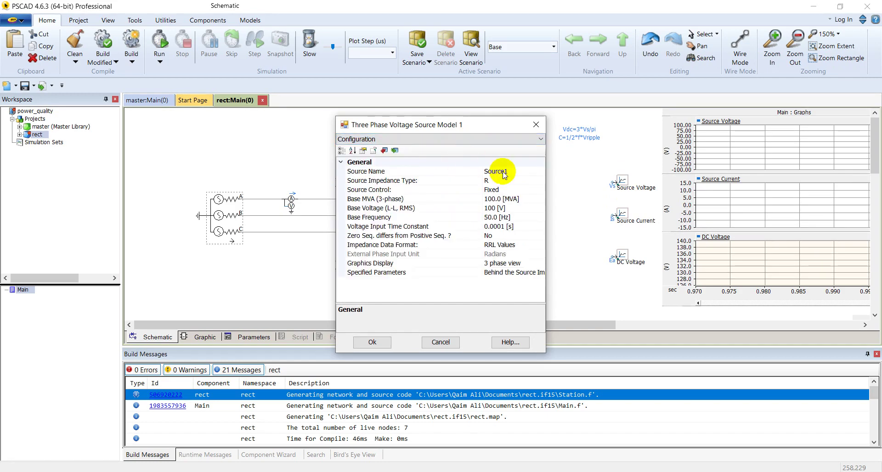
pyautogui.click(502, 180)
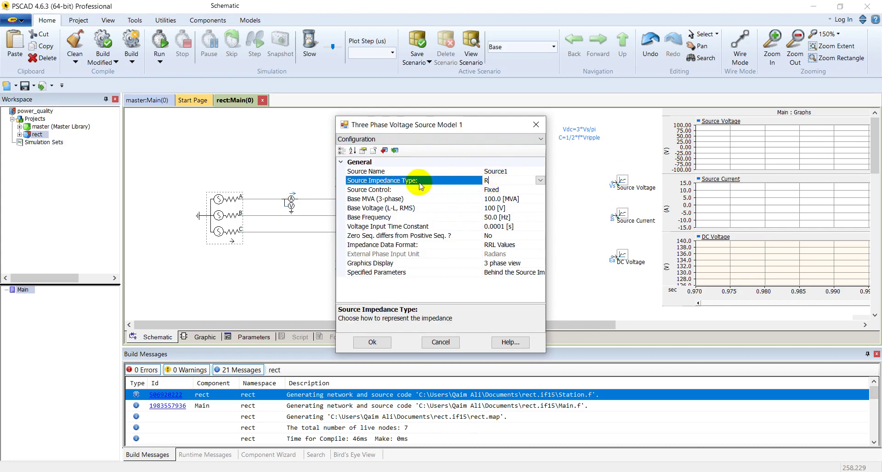
pyautogui.click(518, 182)
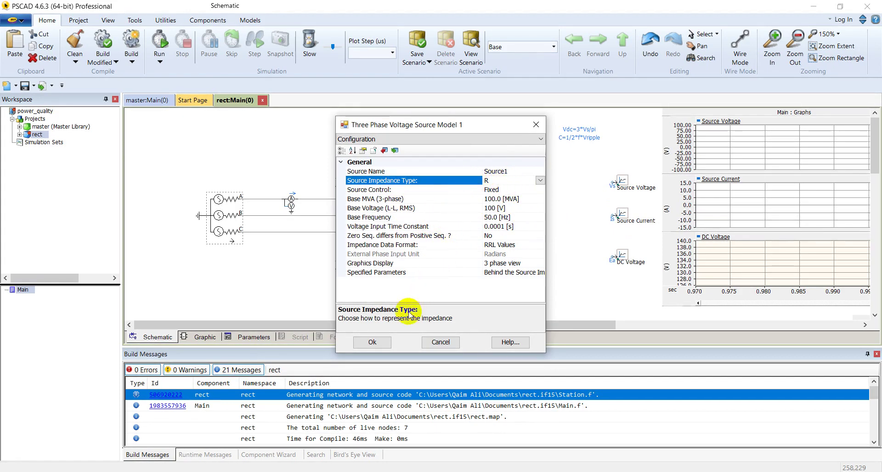
pyautogui.click(381, 342)
# Inspect the phase A multimeter's measurement options and the signal names assigned to its instantaneous current and voltage
pyautogui.click(291, 205)
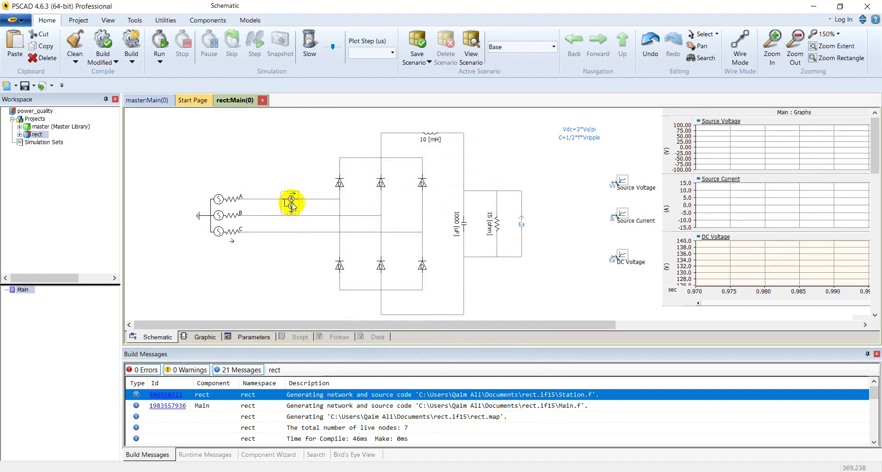
pyautogui.doubleClick(291, 206)
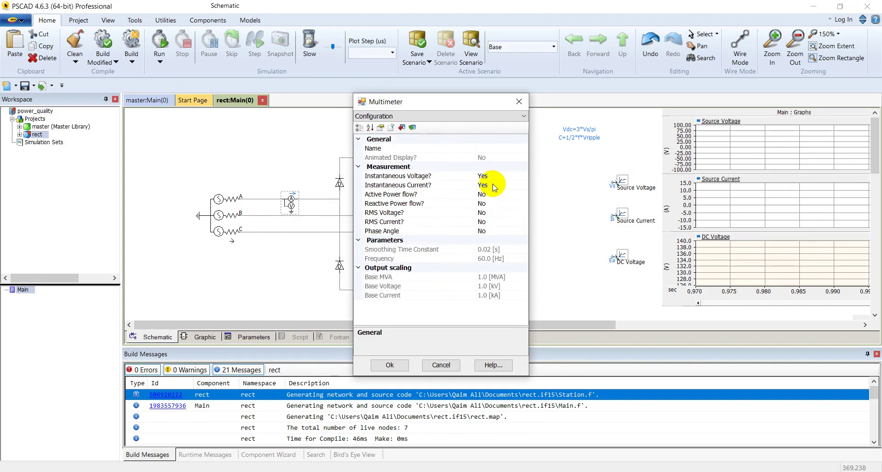
pyautogui.click(447, 117)
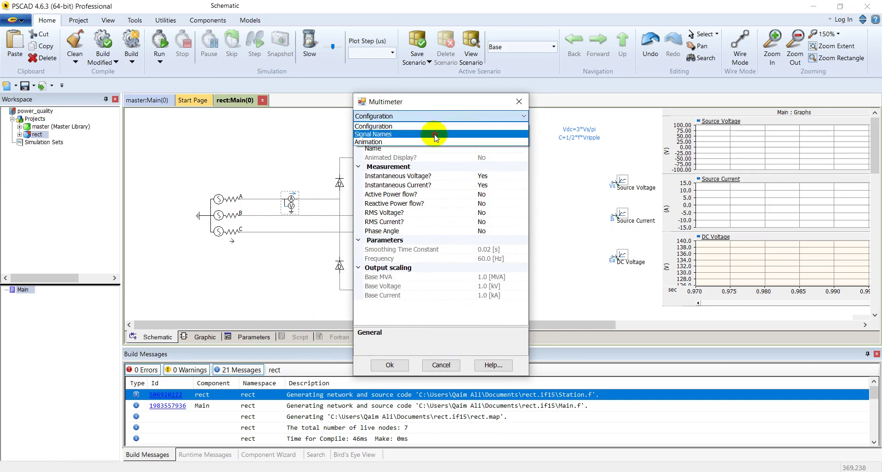
pyautogui.click(435, 135)
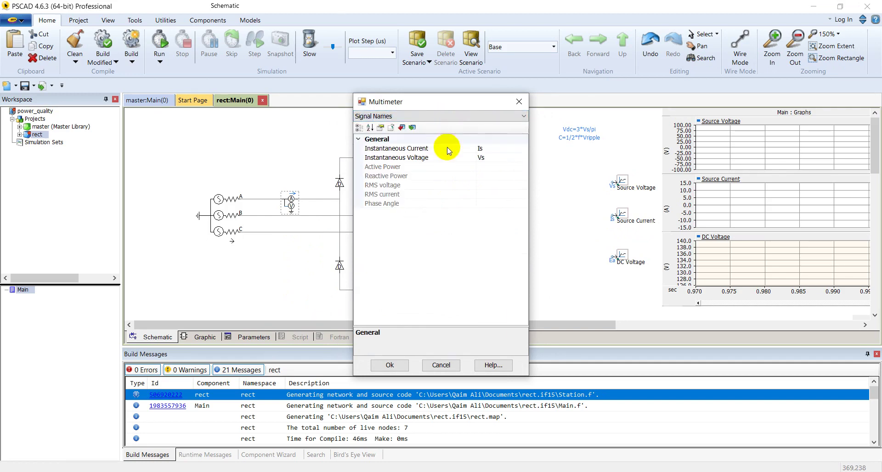
pyautogui.click(519, 102)
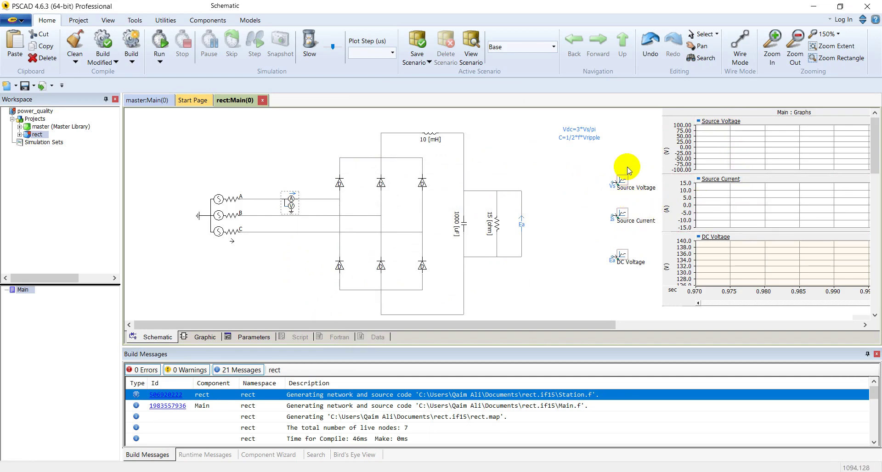
pyautogui.click(620, 220)
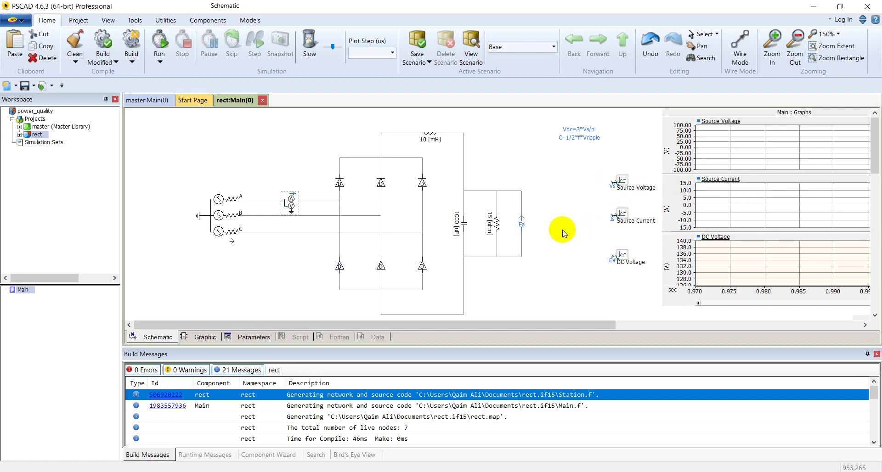
pyautogui.click(462, 219)
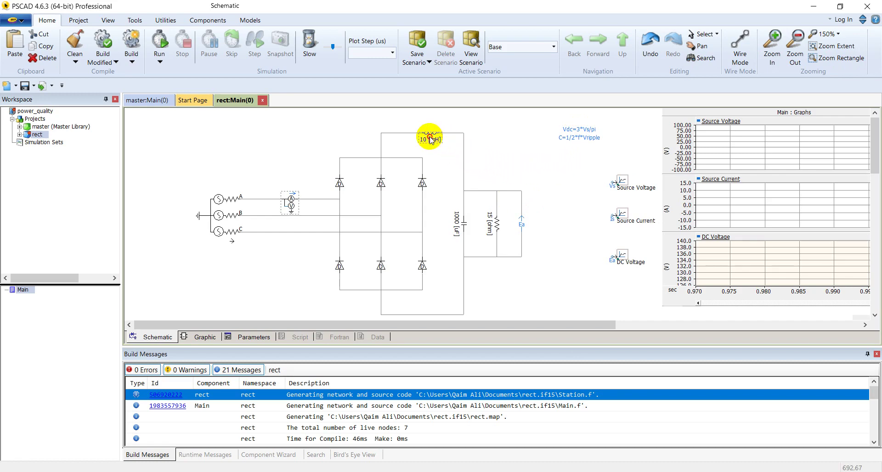
# Delete the 10 mH inductor on the rectifier's DC side and bridge the gap with a wire
pyautogui.moveTo(432, 140)
pyautogui.press('Delete')
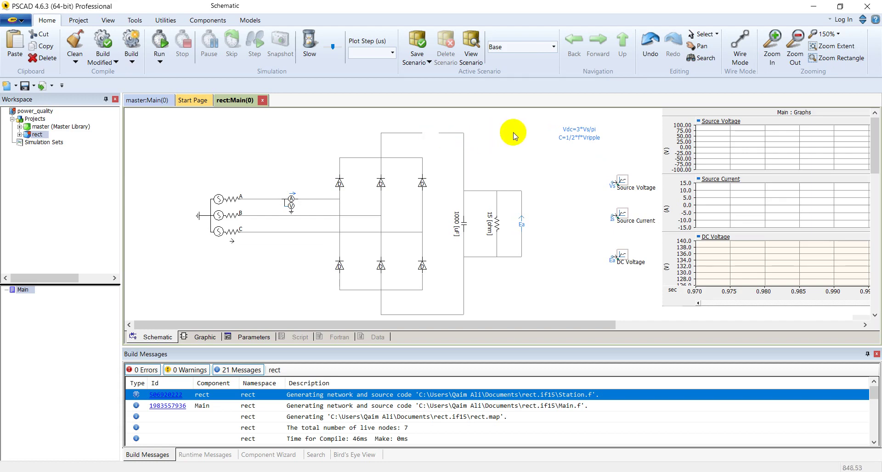
pyautogui.click(740, 46)
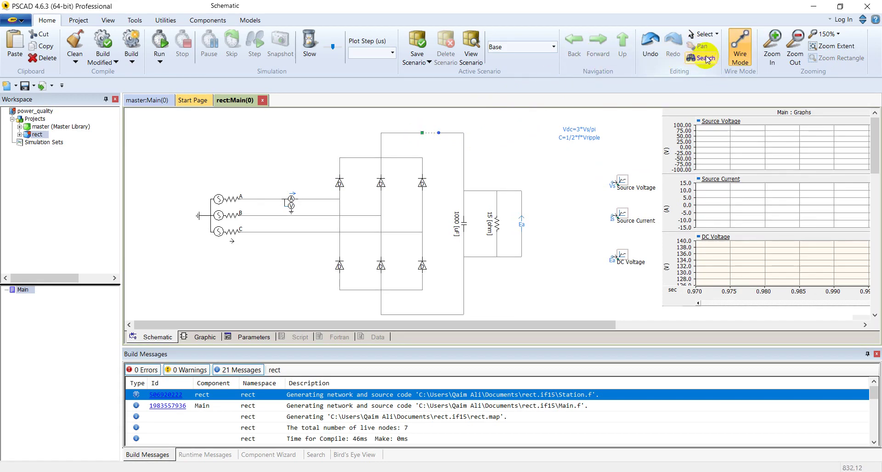
pyautogui.click(740, 46)
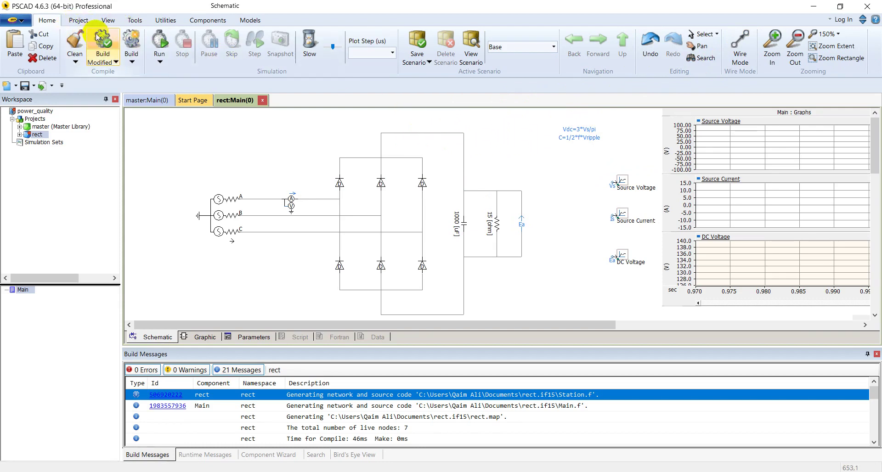
# Check the project's run duration, solution time step and channel plot step
pyautogui.click(86, 20)
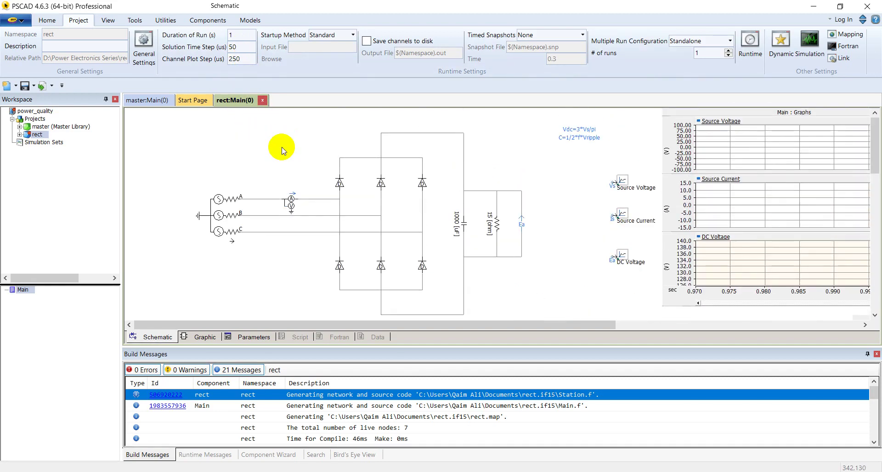
pyautogui.click(48, 20)
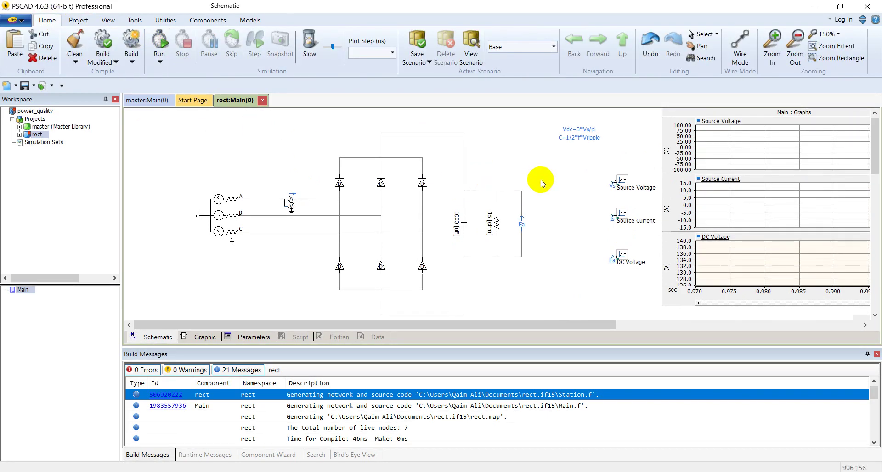
# Examine the FFT block fed by Vs and its connected Harmonic Distortion block below the rectifier circuit
pyautogui.scroll(-3, 541, 181)
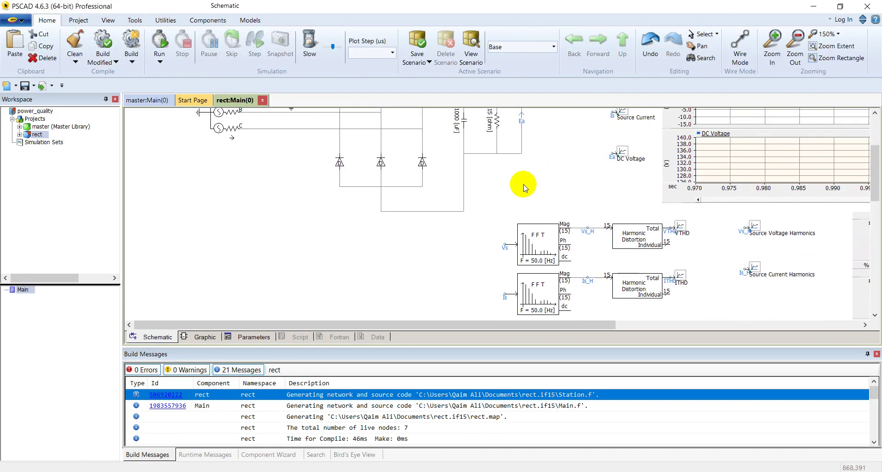
pyautogui.click(535, 249)
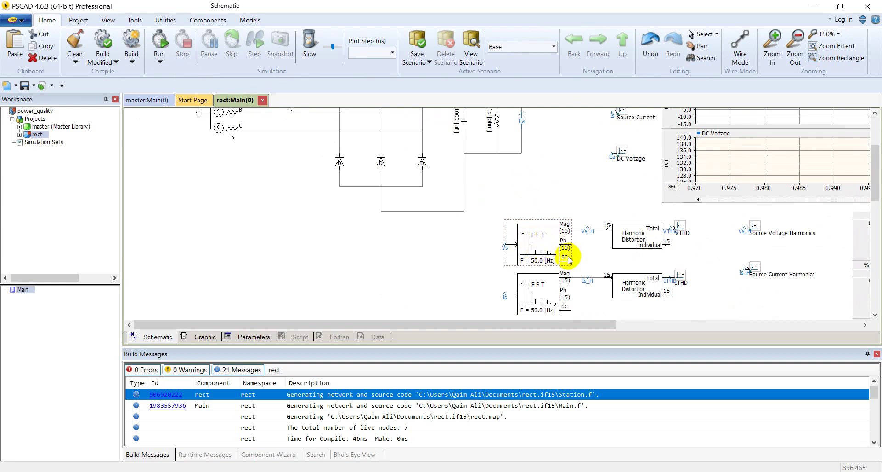
pyautogui.click(625, 244)
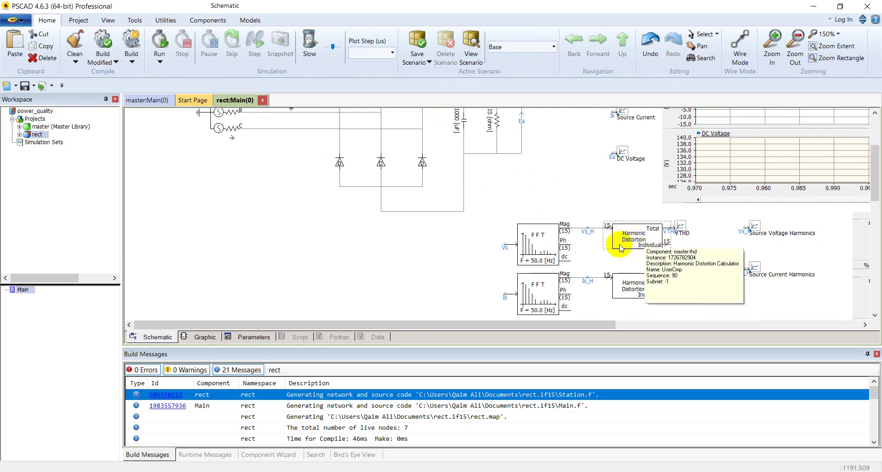
pyautogui.click(530, 248)
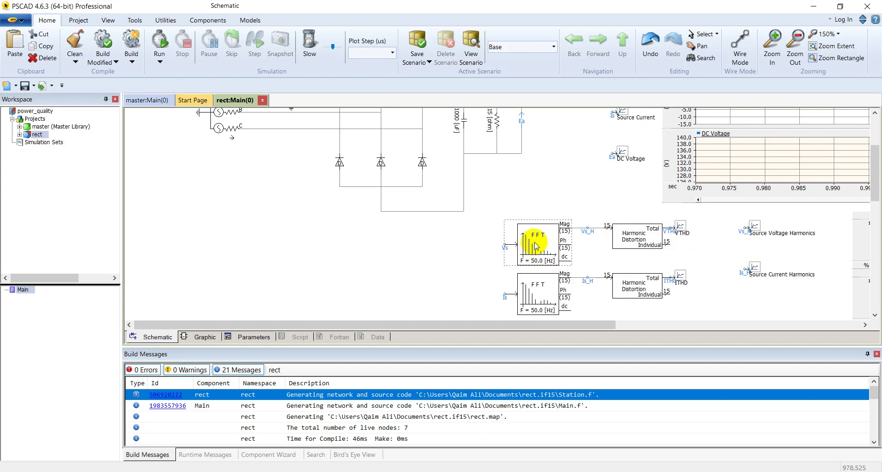
pyautogui.click(507, 248)
pyautogui.click(500, 224)
pyautogui.click(564, 233)
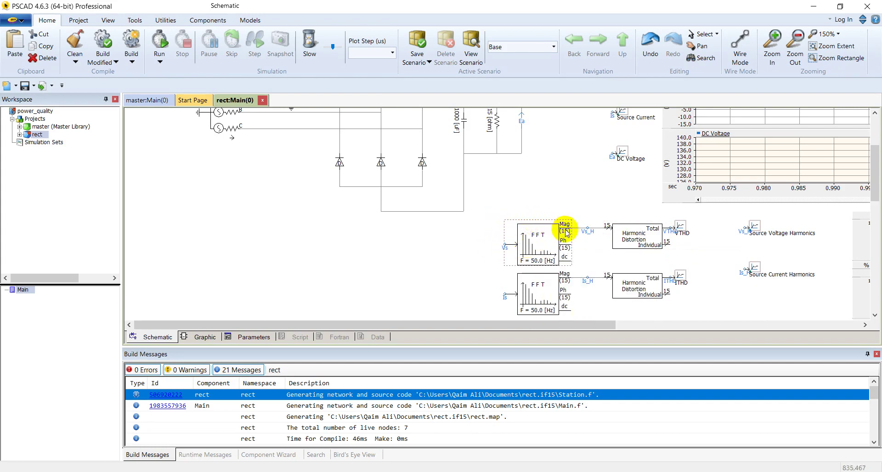
# Review the Vs FFT block's configuration and the options available for its number of harmonics
pyautogui.doubleClick(548, 236)
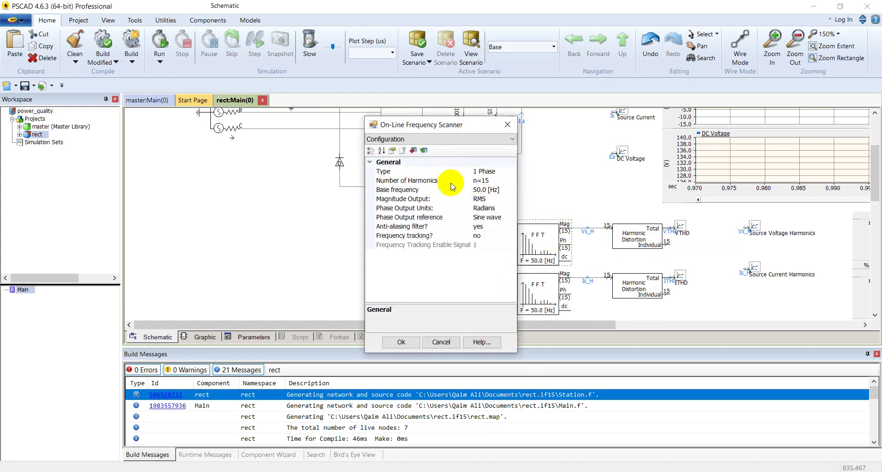
pyautogui.click(511, 181)
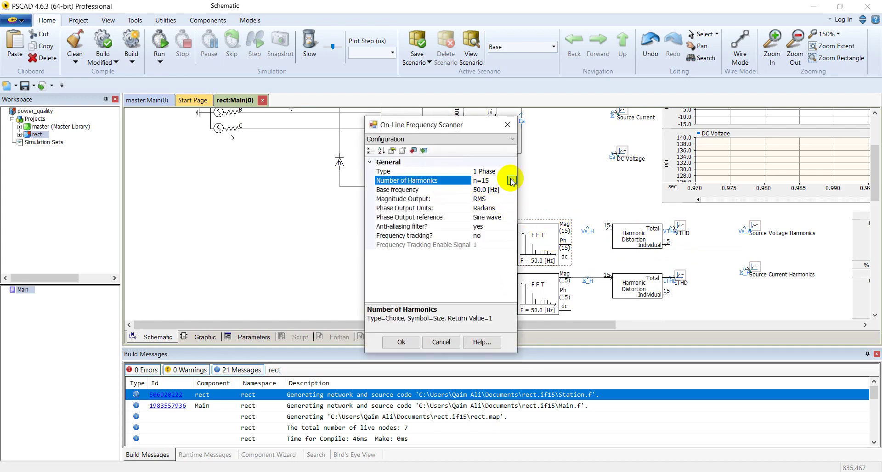
pyautogui.click(511, 180)
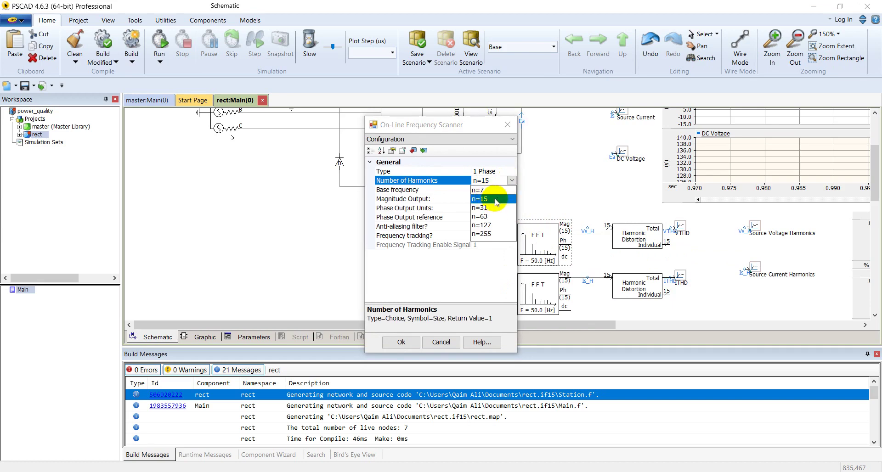
pyautogui.click(469, 267)
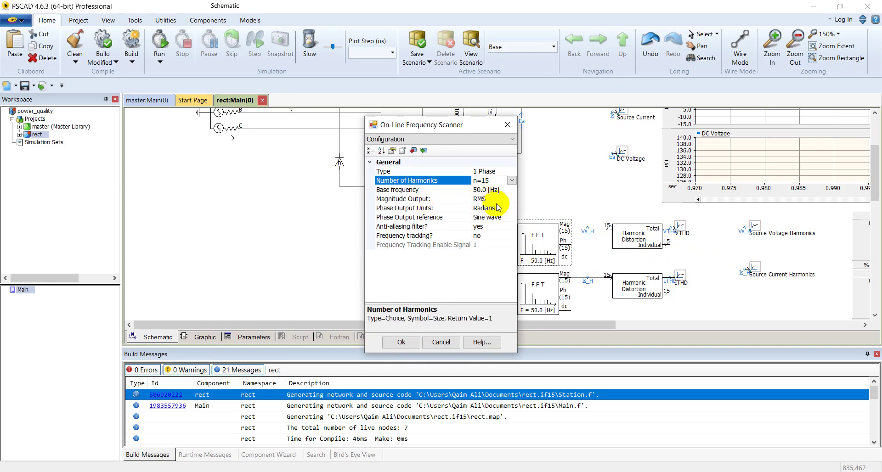
pyautogui.moveTo(484, 131); pyautogui.dragTo(439, 118)
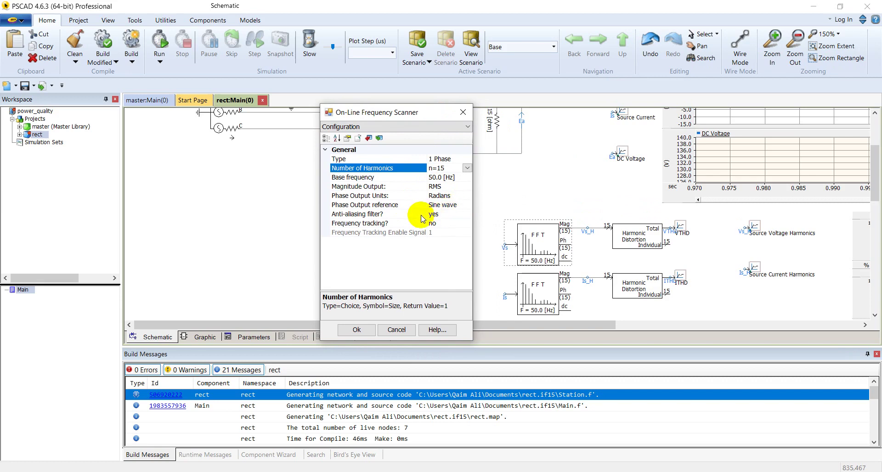
# Switch the Vs FFT block's frequency tracking to yes, set it back to no, and accept the configuration
pyautogui.click(446, 224)
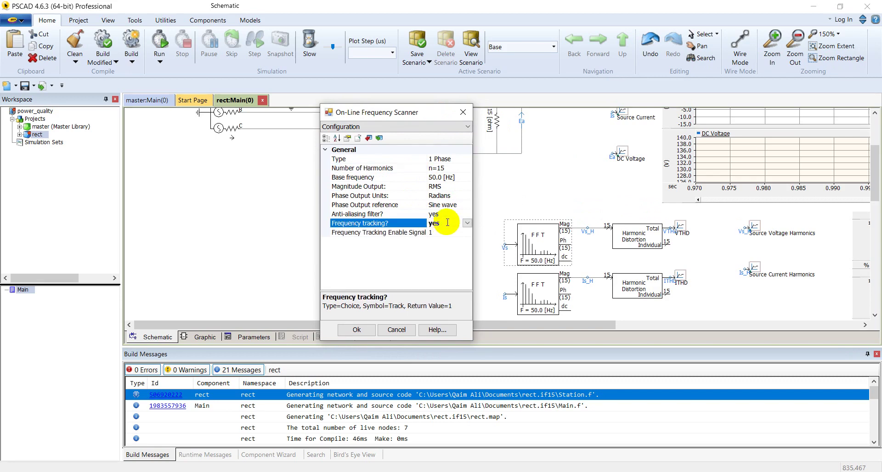
pyautogui.click(466, 223)
pyautogui.click(451, 232)
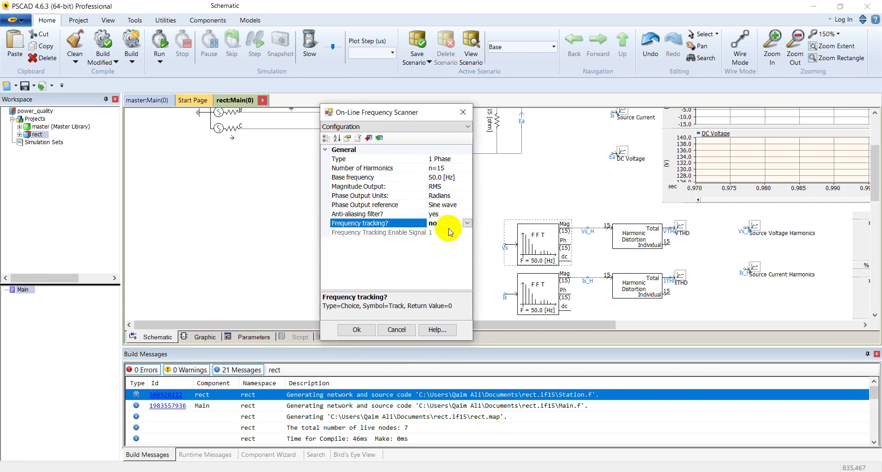
pyautogui.click(366, 333)
# Check the number of harmonics and the output mode of the voltage Harmonic Distortion block
pyautogui.doubleClick(630, 233)
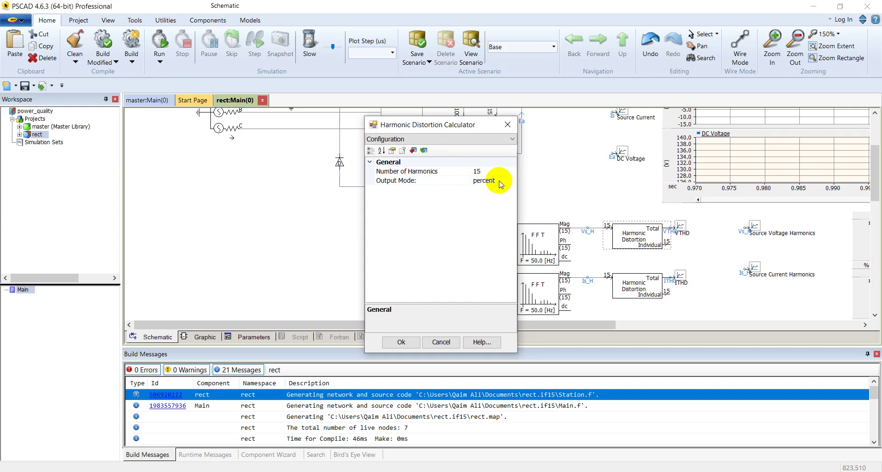
pyautogui.click(418, 343)
# Look over the Source Voltage Harmonics and Source Current Harmonics graphs, and return to the rectifier circuit
pyautogui.scroll(-5, 646, 232)
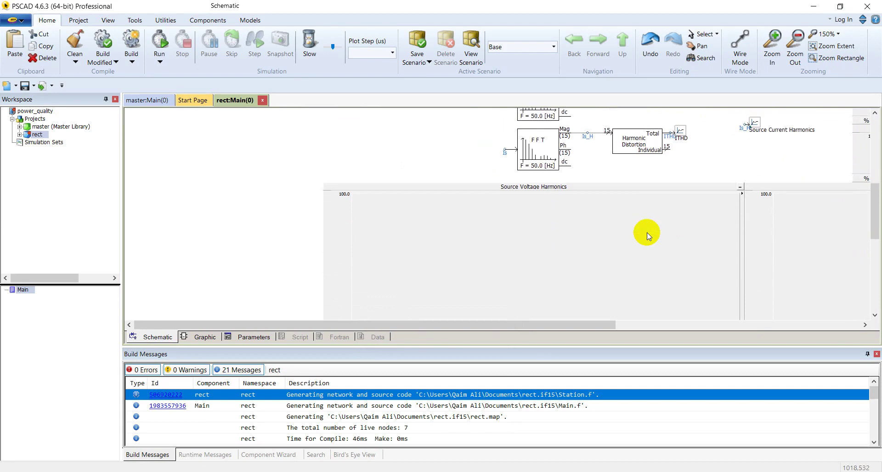
pyautogui.scroll(4, 647, 233)
pyautogui.moveTo(600, 324); pyautogui.dragTo(756, 324)
pyautogui.scroll(-5, 735, 272)
pyautogui.click(538, 263)
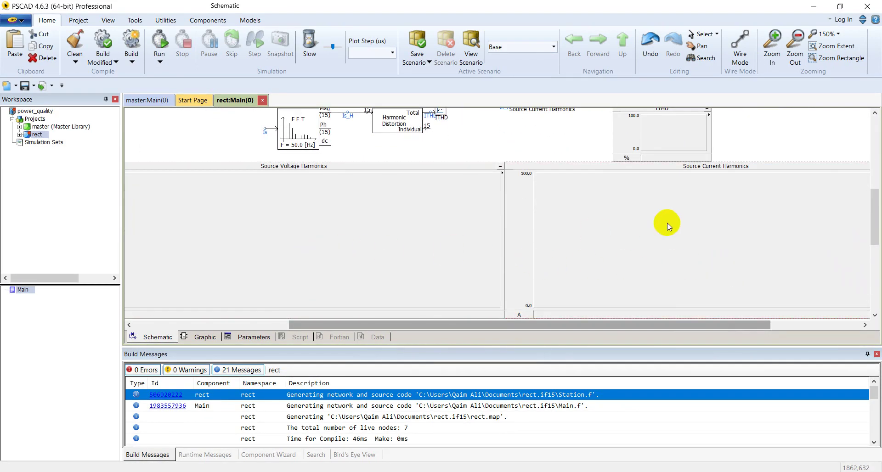
pyautogui.moveTo(577, 322); pyautogui.dragTo(429, 325)
pyautogui.click(564, 301)
pyautogui.scroll(6, 703, 231)
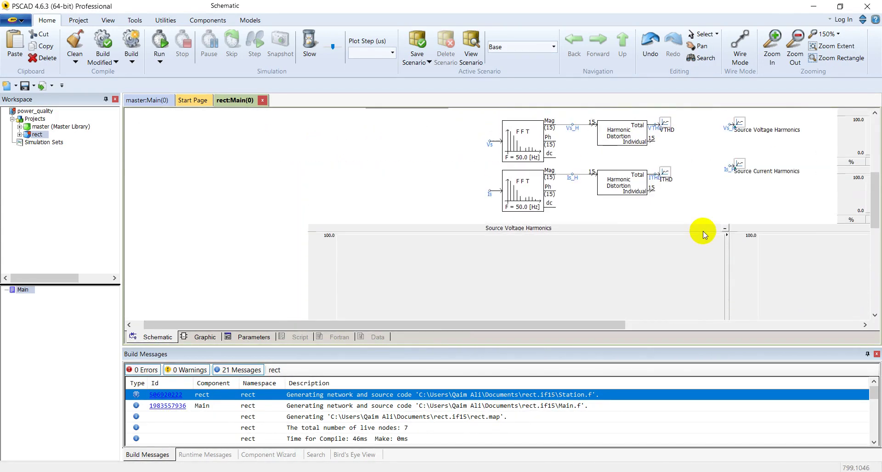
pyautogui.scroll(3, 704, 230)
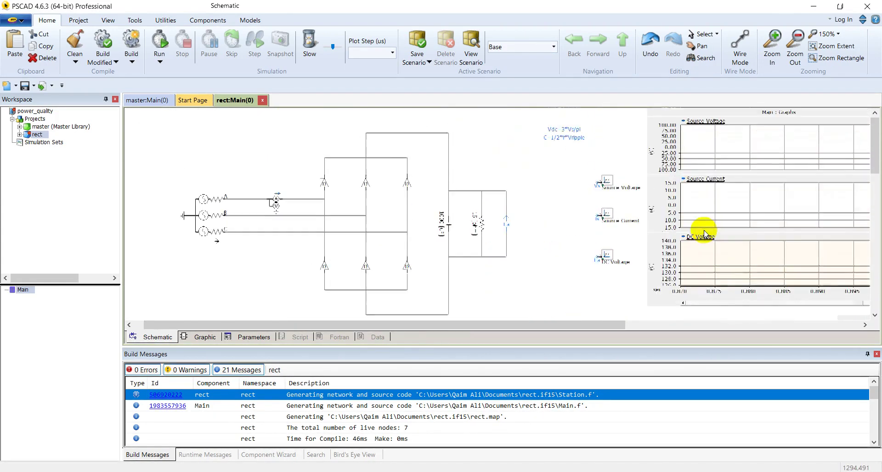
# Run the rectifier simulation and examine the source voltage waveform
pyautogui.click(161, 47)
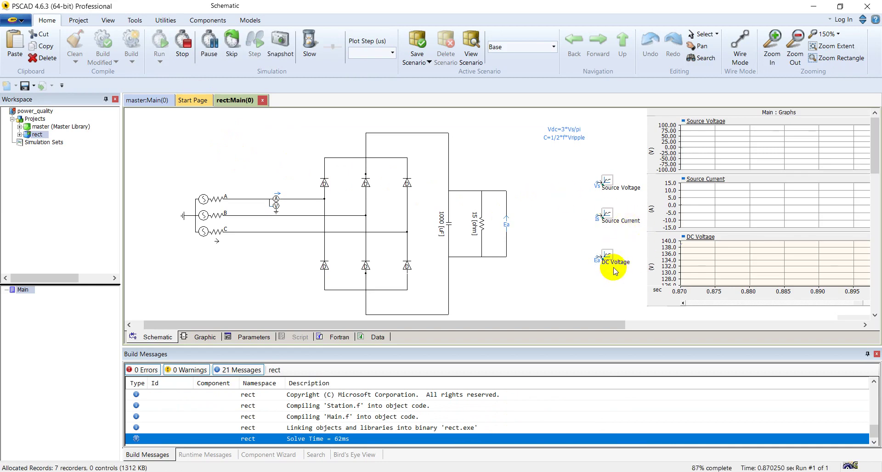
pyautogui.moveTo(608, 324); pyautogui.dragTo(715, 325)
pyautogui.click(631, 146)
pyautogui.moveTo(652, 147)
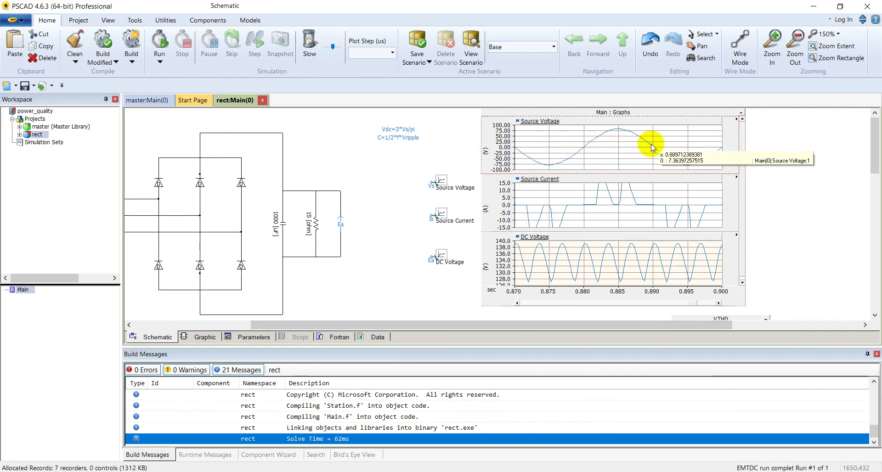
# Reset the extents of the Main graphs to the full run, and zoom in on the source current from about 0.9775 s to 1.0 s
pyautogui.click(498, 186)
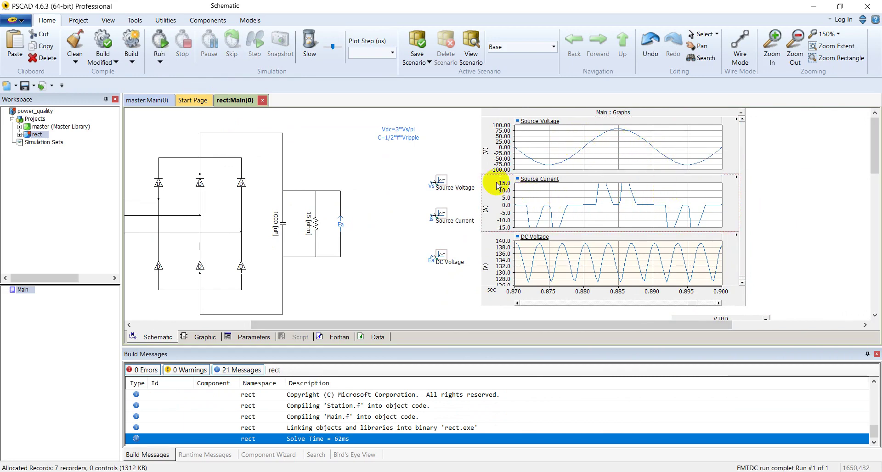
pyautogui.click(649, 133)
pyautogui.click(653, 113)
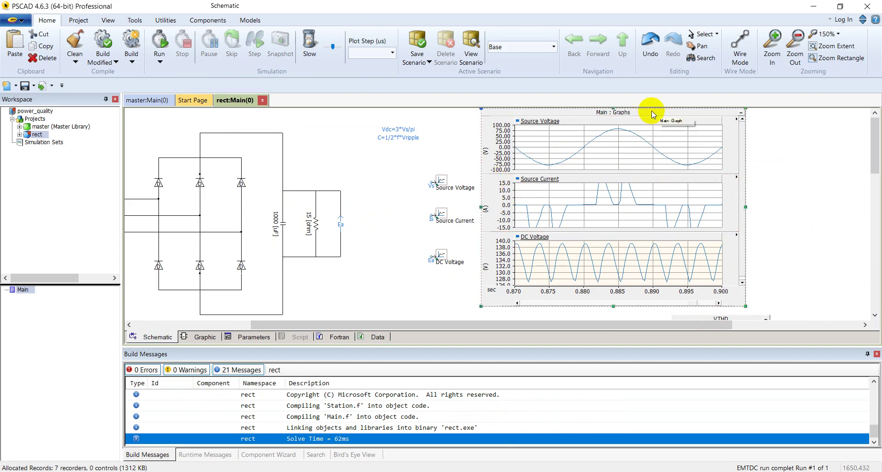
pyautogui.press('r')
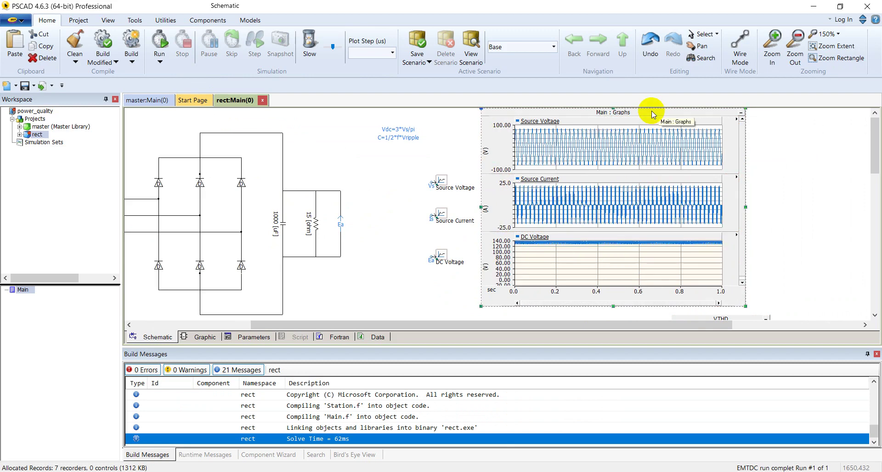
pyautogui.click(717, 186)
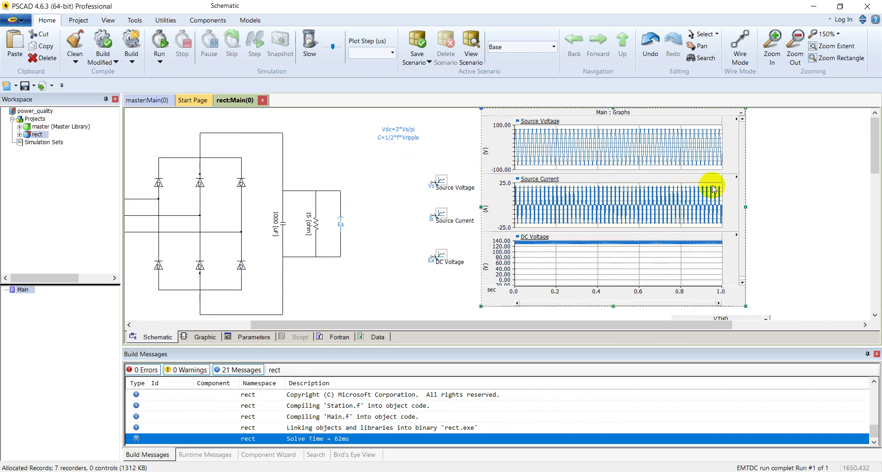
pyautogui.moveTo(718, 187); pyautogui.dragTo(727, 228)
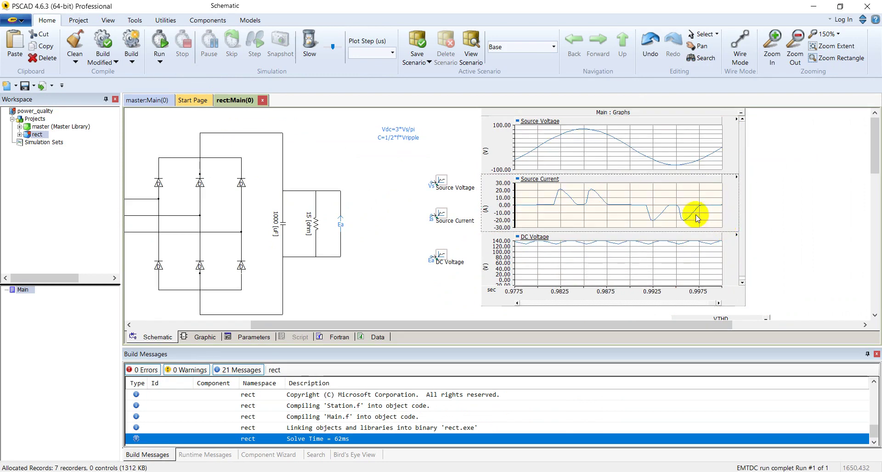
# Set the DC Voltage graph's Y-axis maximum to 150 and minimum to 0, and zoom in on the voltage ripple
pyautogui.doubleClick(507, 254)
pyautogui.click(545, 237)
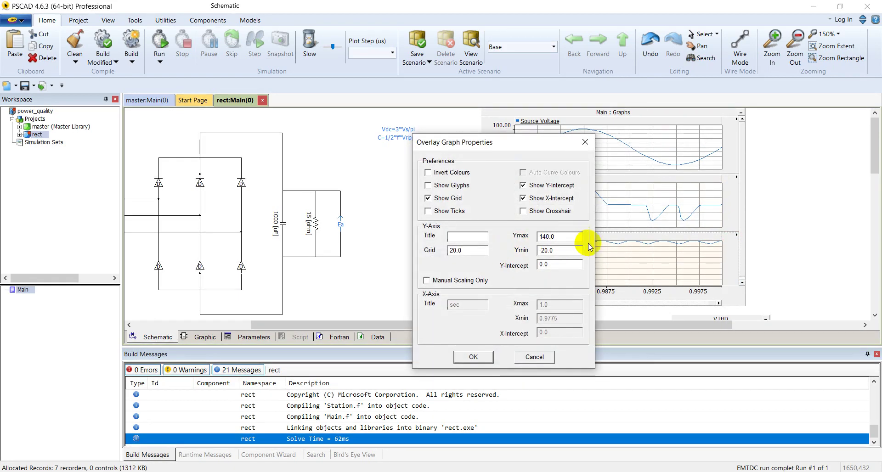
pyautogui.press('BackSpace')
pyautogui.write('5')
pyautogui.doubleClick(558, 251)
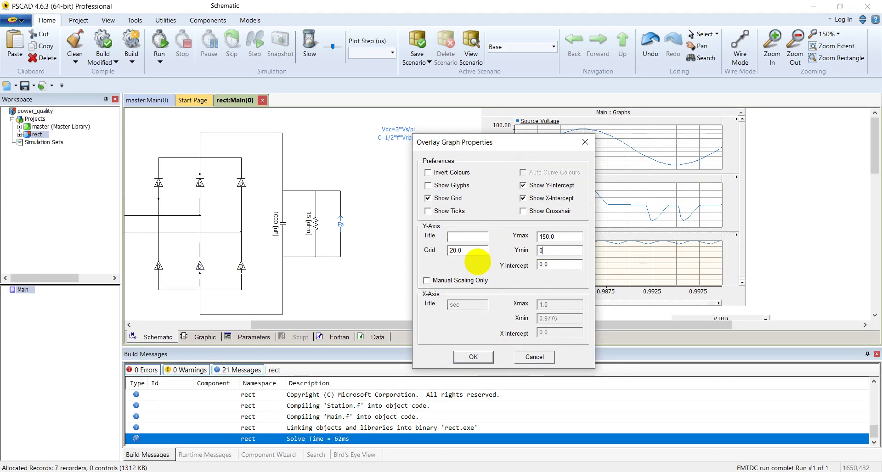
pyautogui.write('0')
pyautogui.click(475, 355)
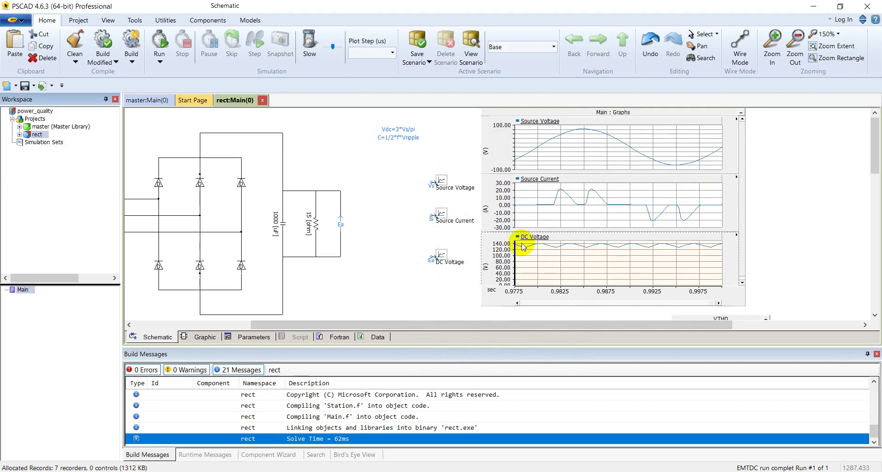
pyautogui.moveTo(520, 245); pyautogui.dragTo(726, 249)
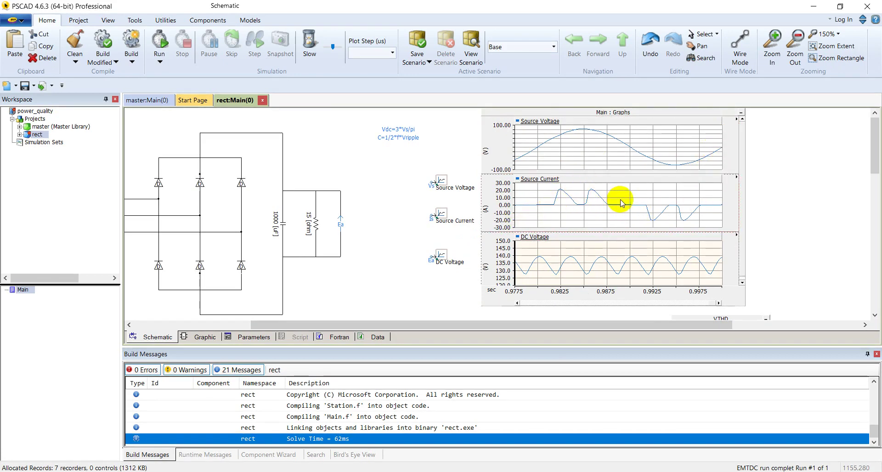
# Read the total harmonic distortion of the source voltage and current on the VTHD and ITHD meters
pyautogui.scroll(-3, 594, 204)
pyautogui.scroll(-3, 594, 204)
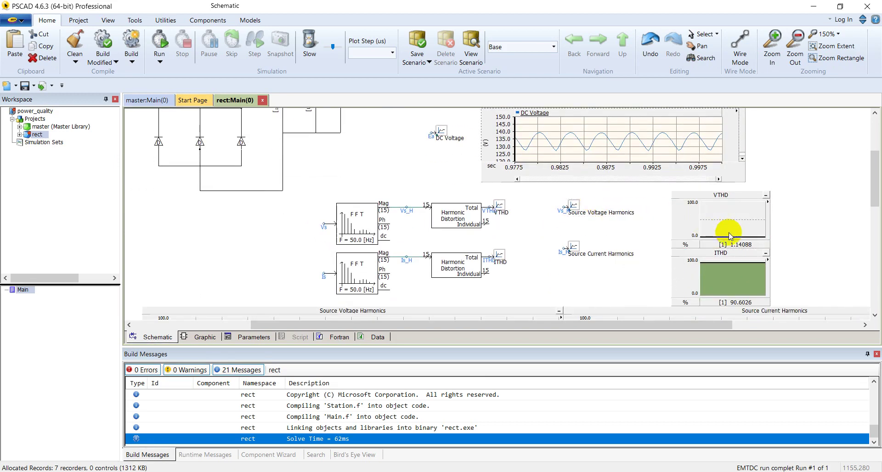
pyautogui.click(743, 248)
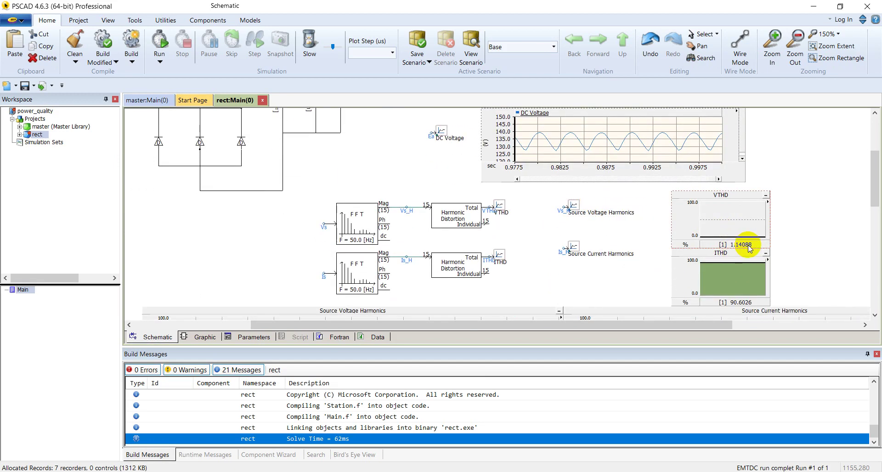
pyautogui.scroll(-1, 748, 248)
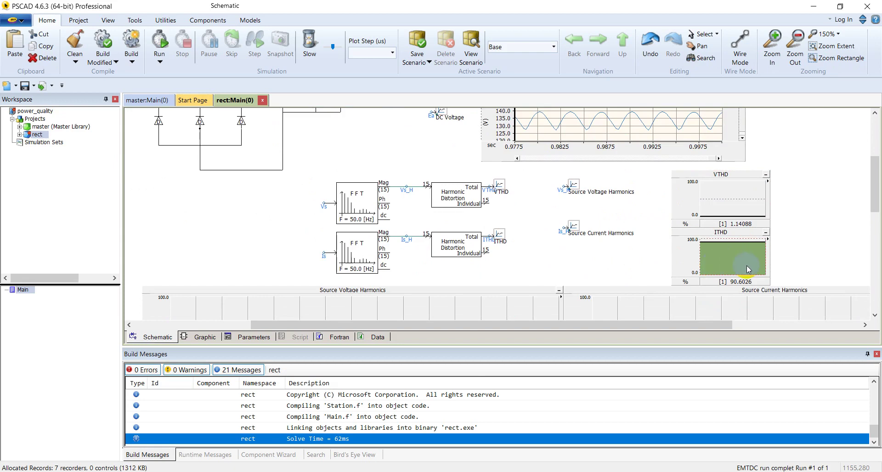
pyautogui.click(732, 285)
# Examine the fundamental, third and fifth components in the Source Voltage Harmonics graph and relate them to the VTHD meter
pyautogui.scroll(-8, 525, 260)
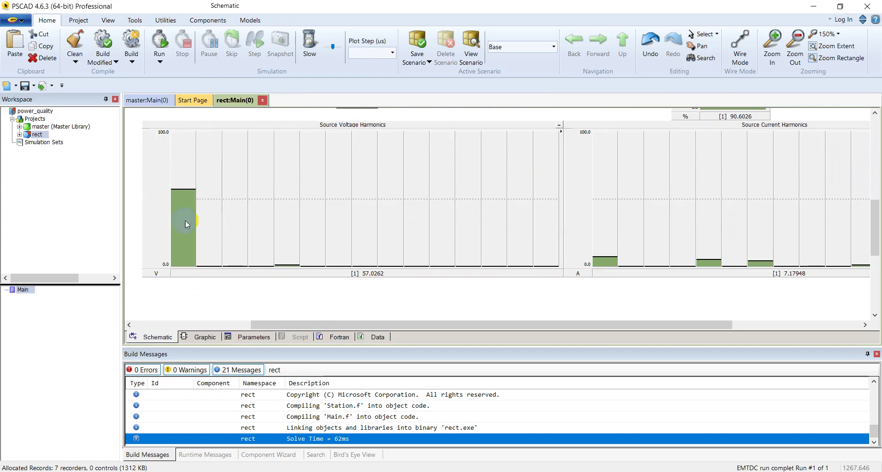
pyautogui.moveTo(187, 222)
pyautogui.moveTo(292, 246)
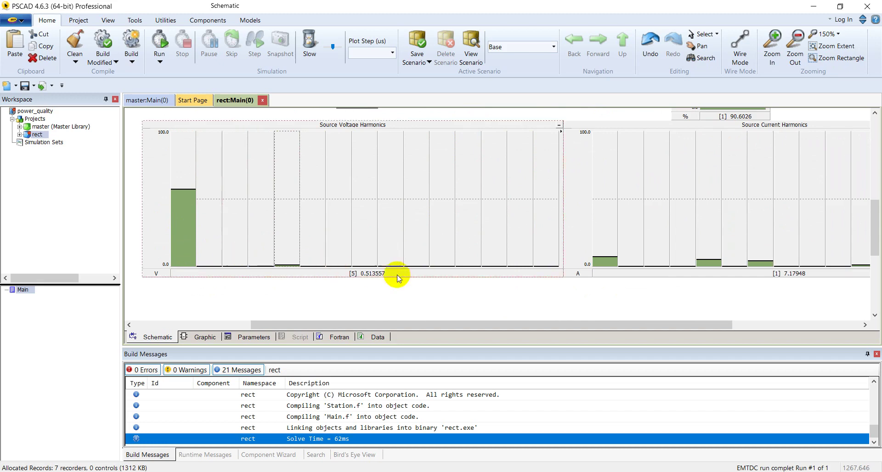
pyautogui.scroll(2, 423, 279)
pyautogui.scroll(2, 423, 279)
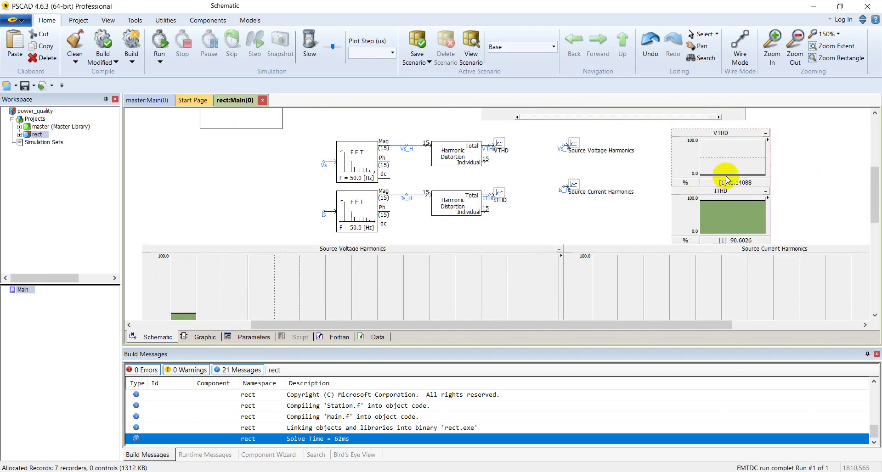
pyautogui.scroll(-3, 666, 195)
pyautogui.scroll(-1, 300, 262)
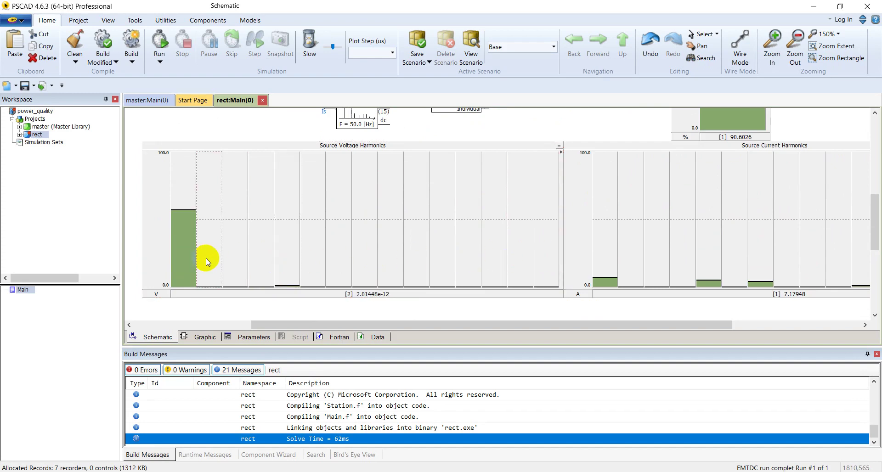
pyautogui.moveTo(238, 250)
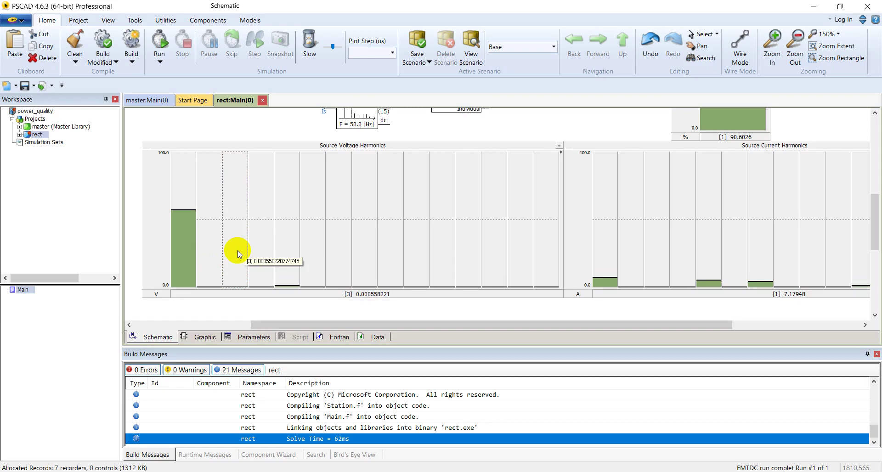
pyautogui.click(293, 260)
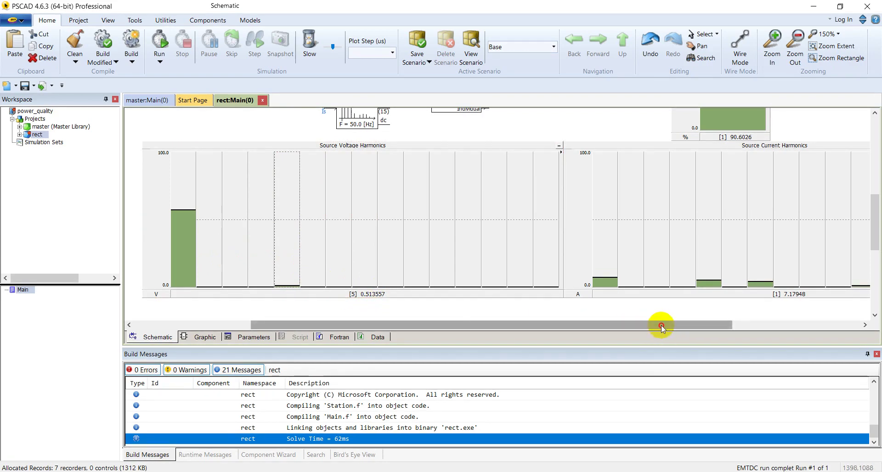
# Read the fundamental and fifth harmonic in the Source Current Harmonics graph
pyautogui.moveTo(662, 327); pyautogui.dragTo(776, 328)
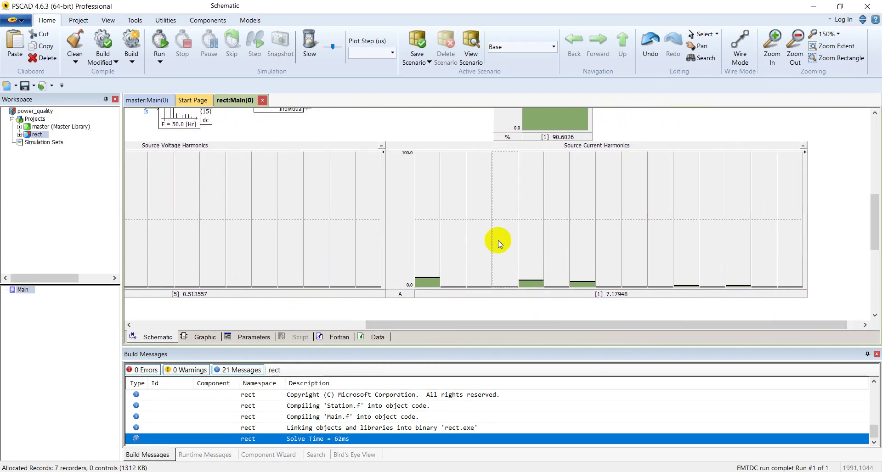
pyautogui.moveTo(424, 220)
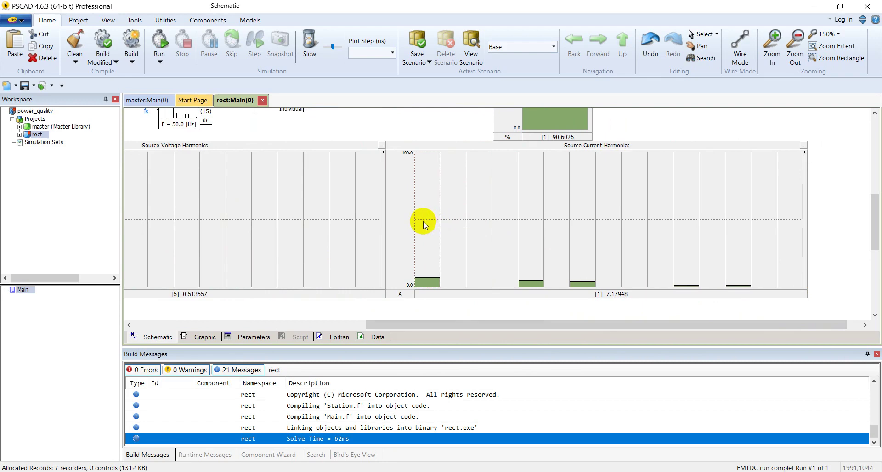
pyautogui.click(536, 234)
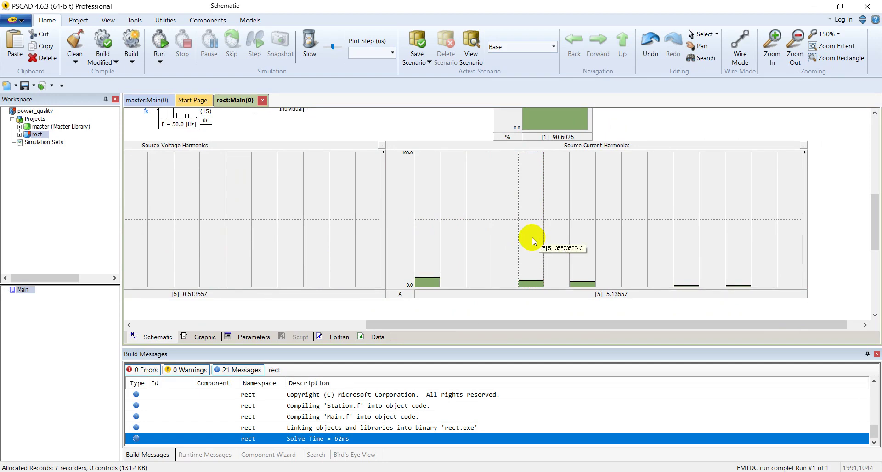
# Compare the source current and DC voltage waveforms with the THD meters and the harmonics graphs
pyautogui.scroll(9, 532, 238)
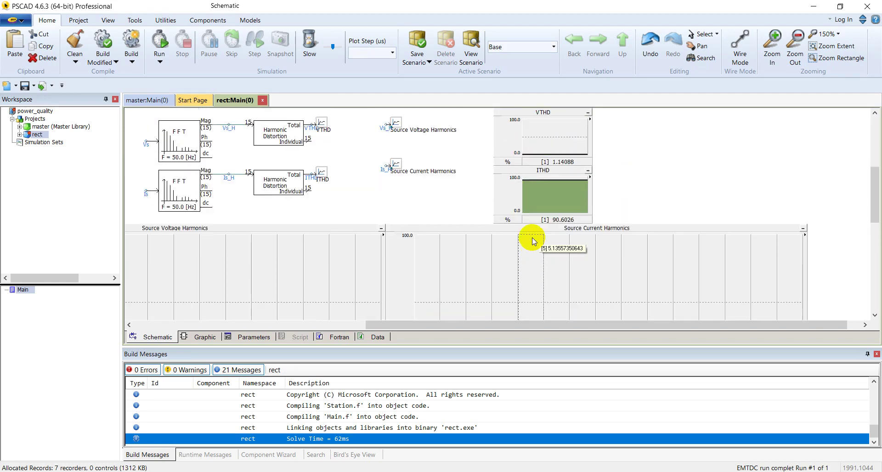
pyautogui.scroll(2, 532, 239)
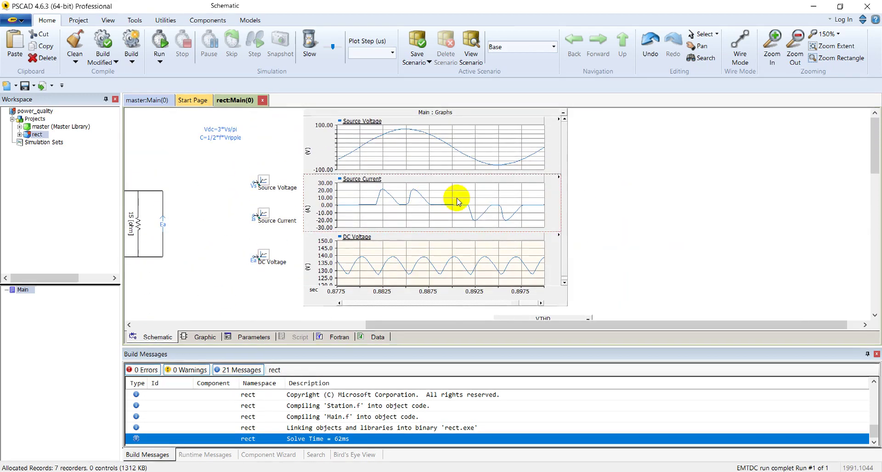
pyautogui.moveTo(437, 199)
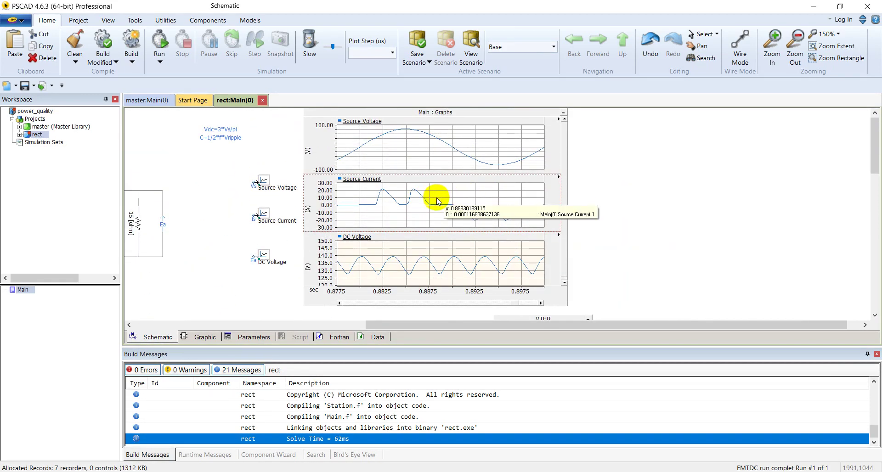
pyautogui.scroll(-2, 438, 201)
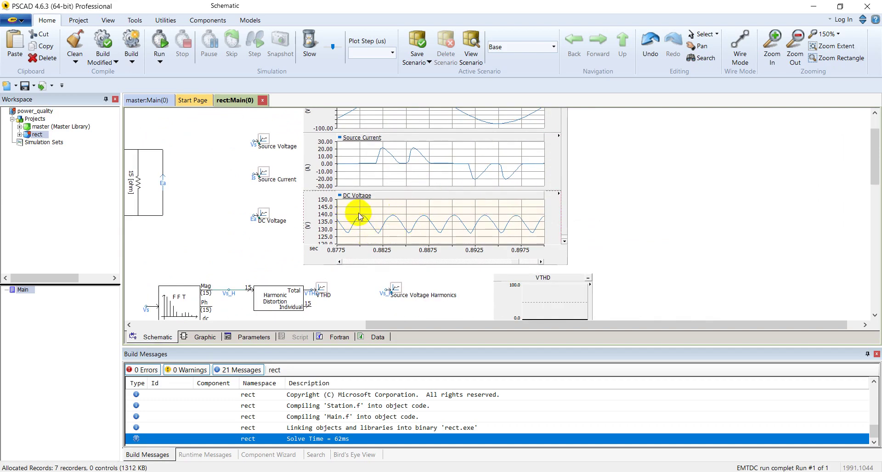
pyautogui.moveTo(404, 325); pyautogui.dragTo(338, 305)
pyautogui.scroll(3, 335, 226)
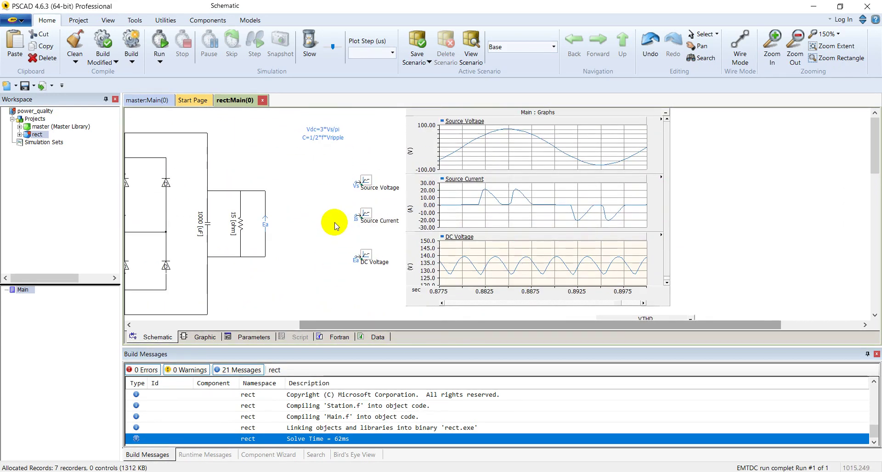
pyautogui.scroll(-3, 342, 200)
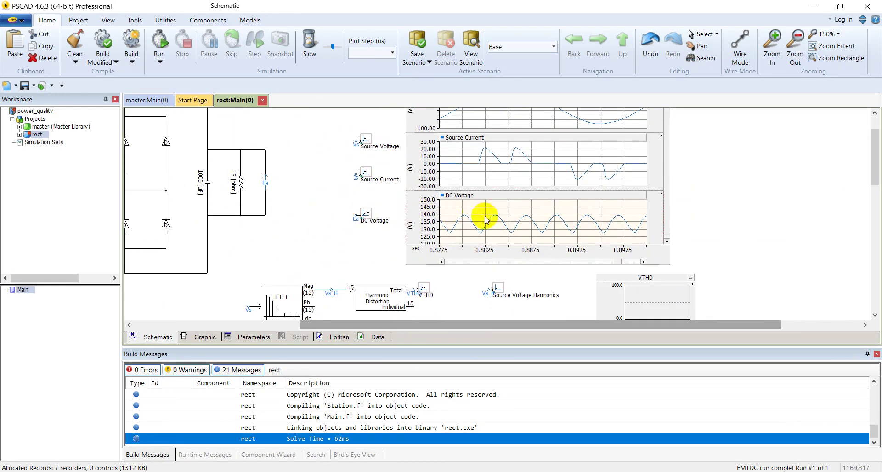
pyautogui.scroll(-3, 535, 257)
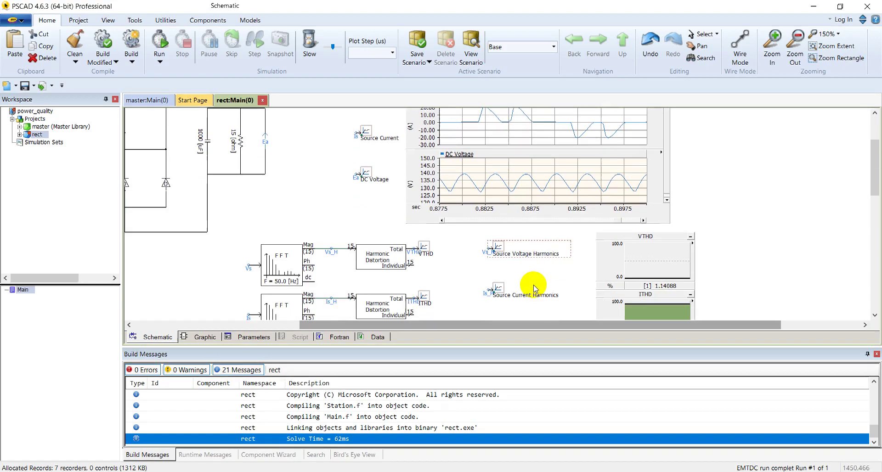
pyautogui.scroll(-7, 533, 284)
pyautogui.scroll(3, 523, 252)
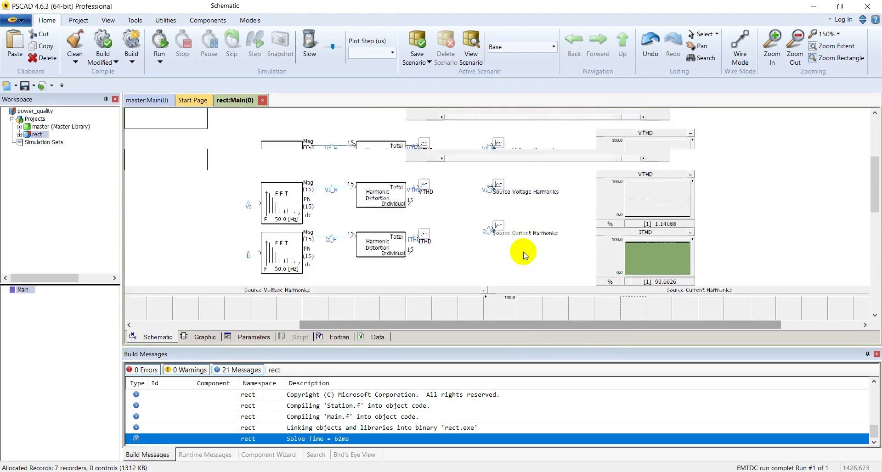
# Set the three-phase voltage source's impedance type to purely inductive
pyautogui.moveTo(495, 326); pyautogui.dragTo(328, 272)
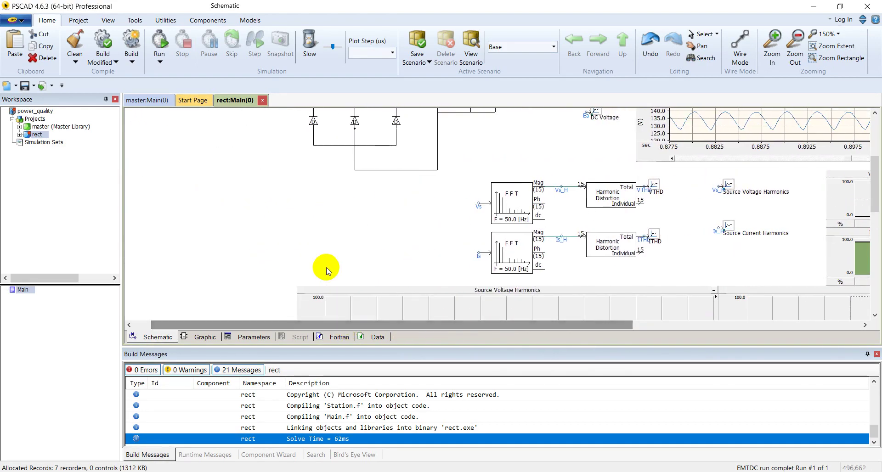
pyautogui.scroll(10, 326, 271)
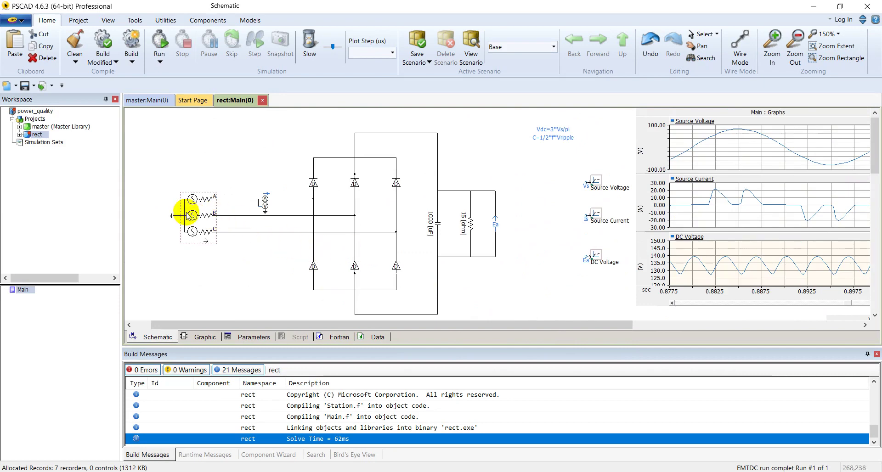
pyautogui.doubleClick(197, 214)
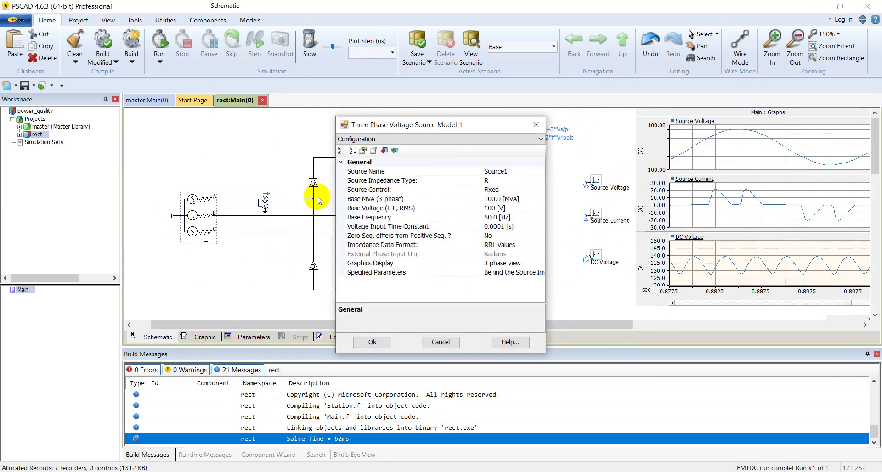
pyautogui.click(501, 182)
pyautogui.click(540, 180)
pyautogui.click(510, 199)
# Check the source's fixed-control values, then confirm a positive-sequence parallel inductance of 1 mH and apply the source settings
pyautogui.click(409, 139)
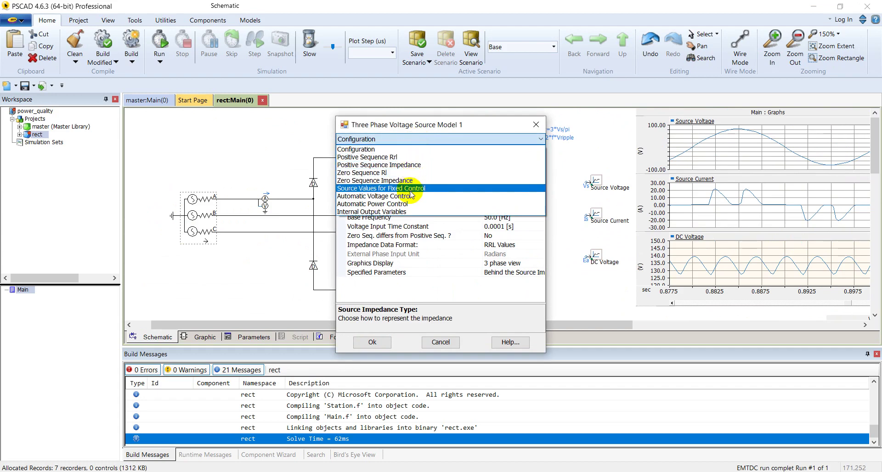
pyautogui.click(409, 188)
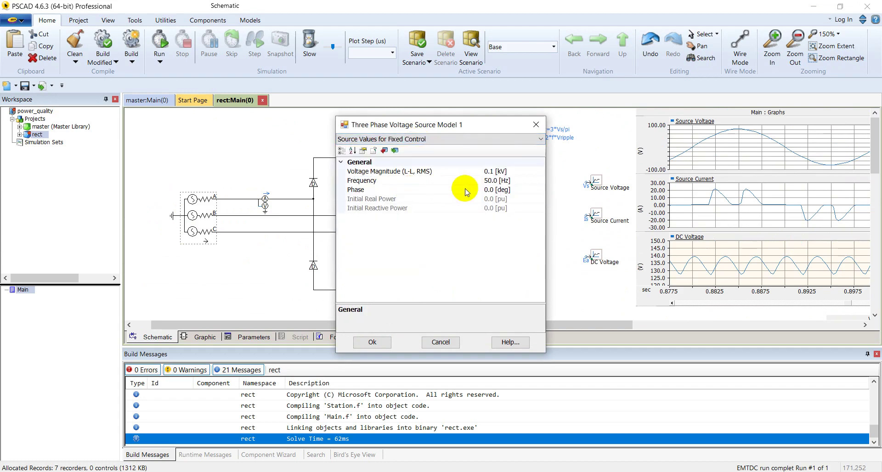
pyautogui.click(430, 141)
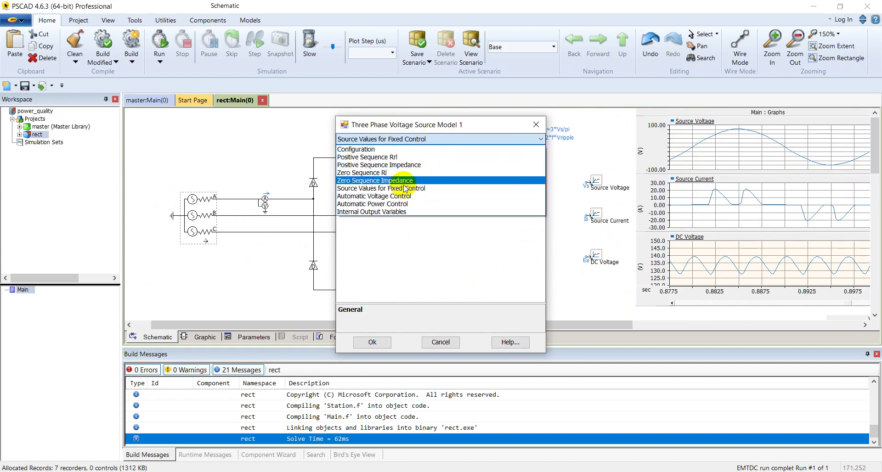
pyautogui.click(401, 157)
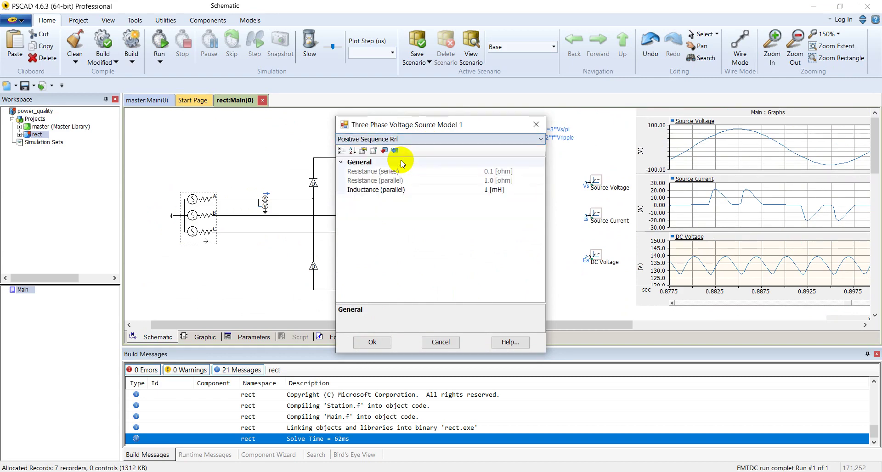
pyautogui.click(496, 192)
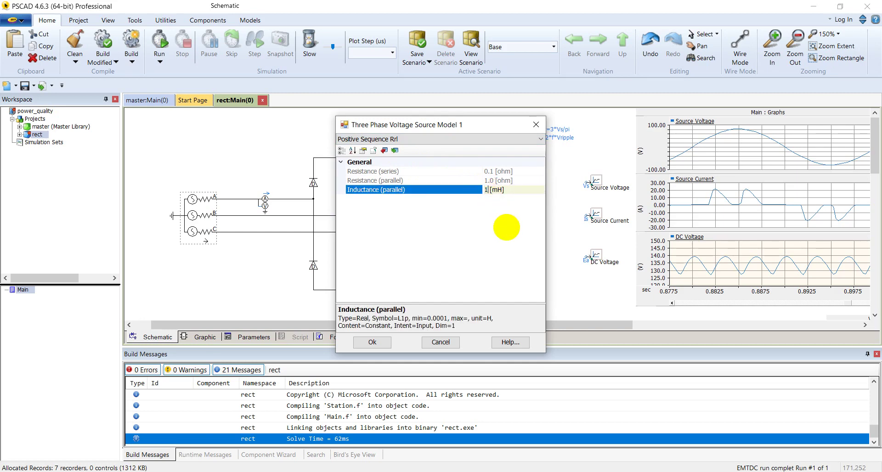
pyautogui.click(372, 342)
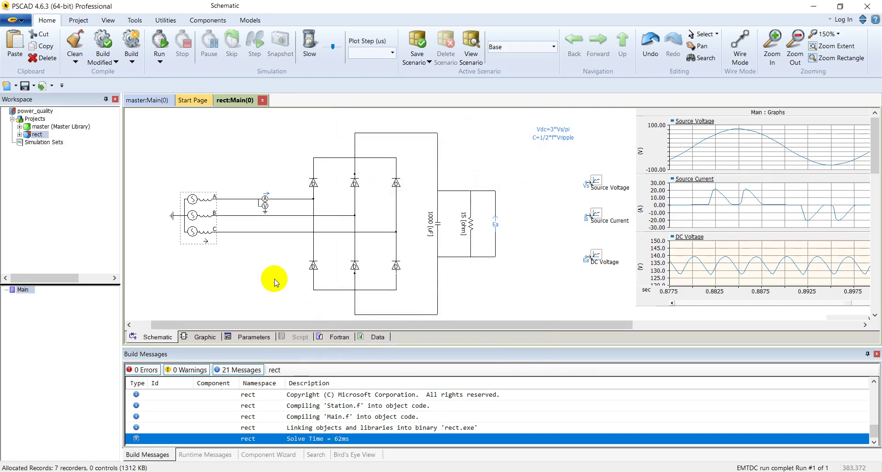
# Run the rectifier simulation with the inductive source impedance
pyautogui.click(703, 151)
pyautogui.click(745, 267)
pyautogui.click(256, 208)
pyautogui.click(182, 207)
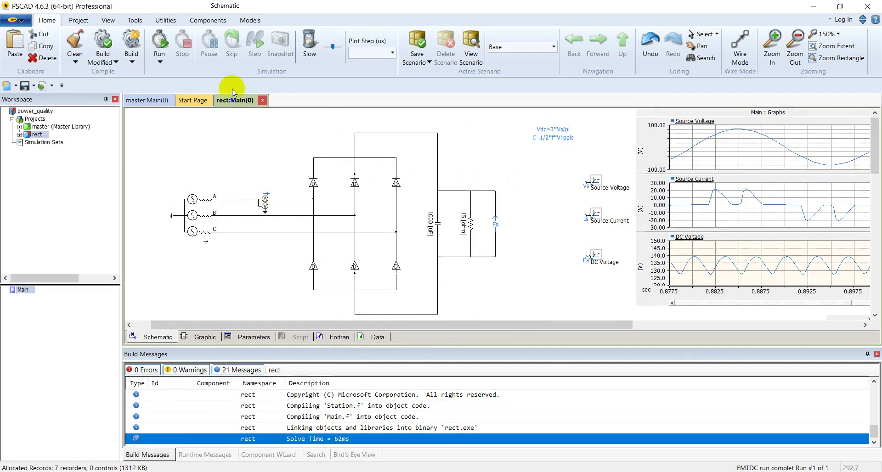
pyautogui.click(167, 50)
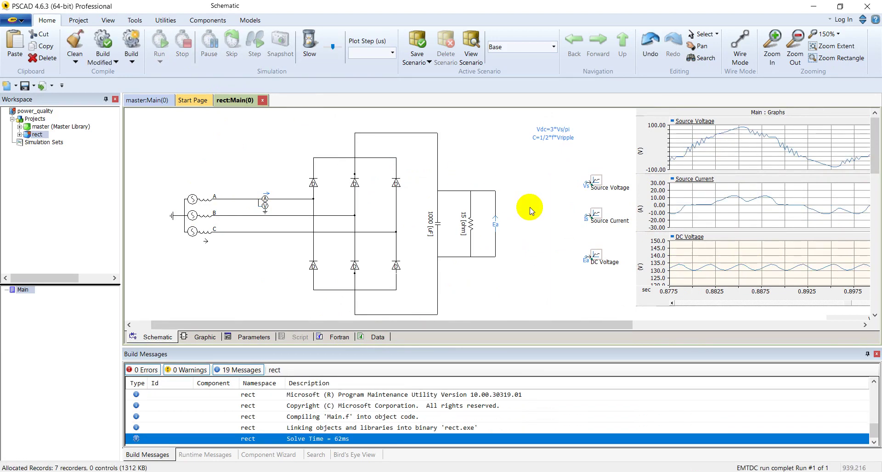
# Examine the new source voltage, source current and DC voltage waveforms and read the peak of the source current
pyautogui.moveTo(551, 326); pyautogui.dragTo(650, 338)
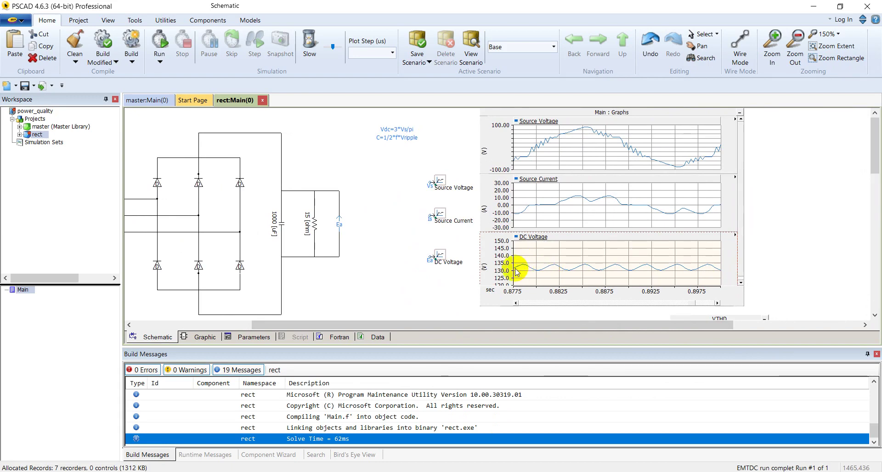
pyautogui.moveTo(522, 324); pyautogui.dragTo(474, 324)
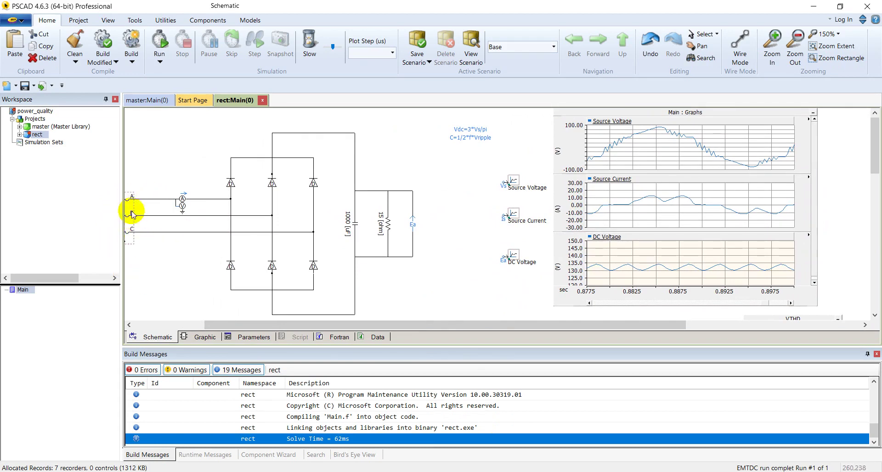
pyautogui.moveTo(266, 325); pyautogui.dragTo(317, 326)
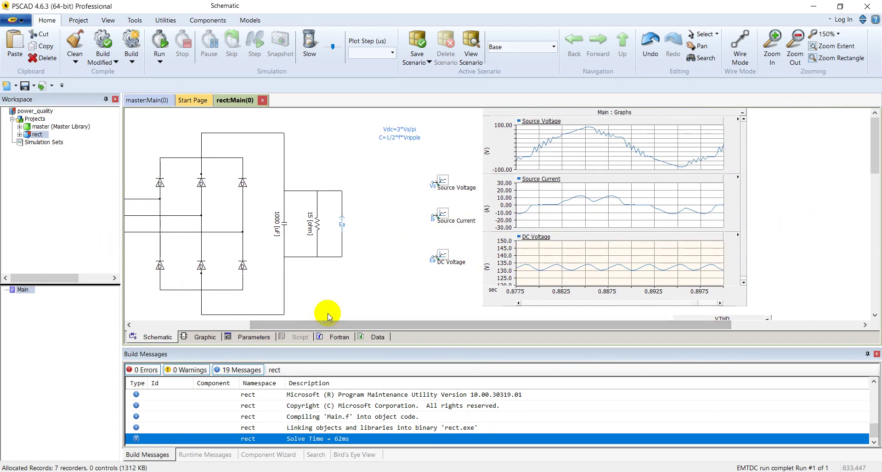
pyautogui.click(586, 143)
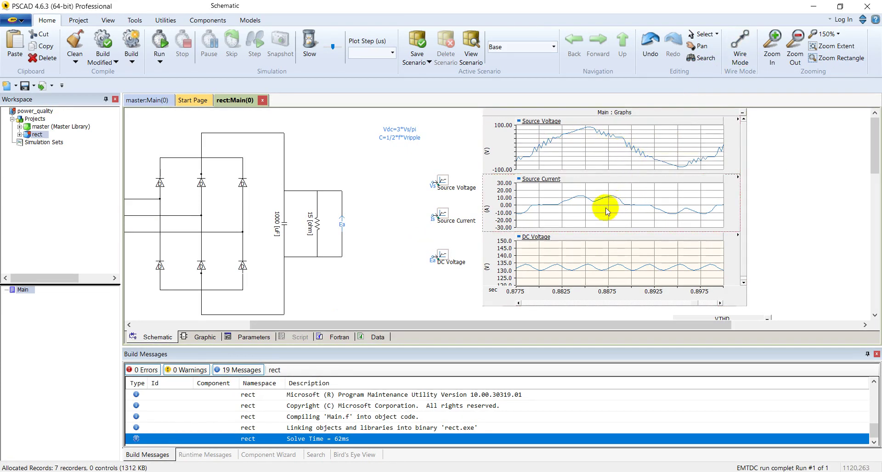
pyautogui.click(578, 209)
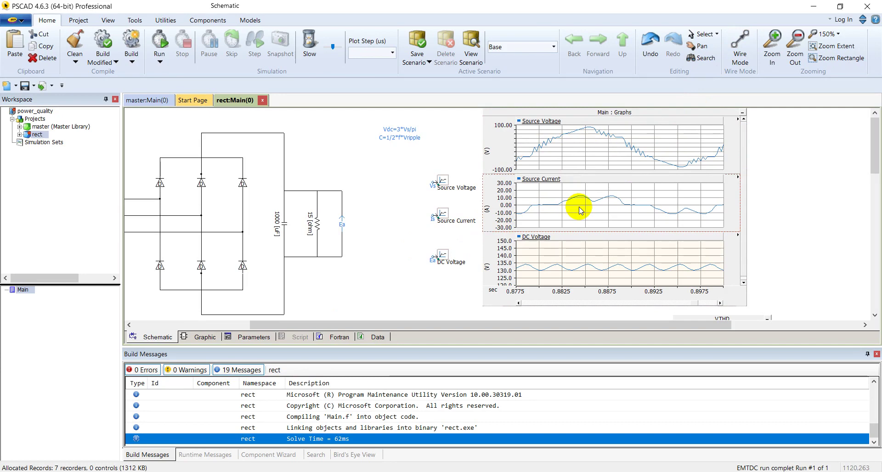
pyautogui.moveTo(580, 210)
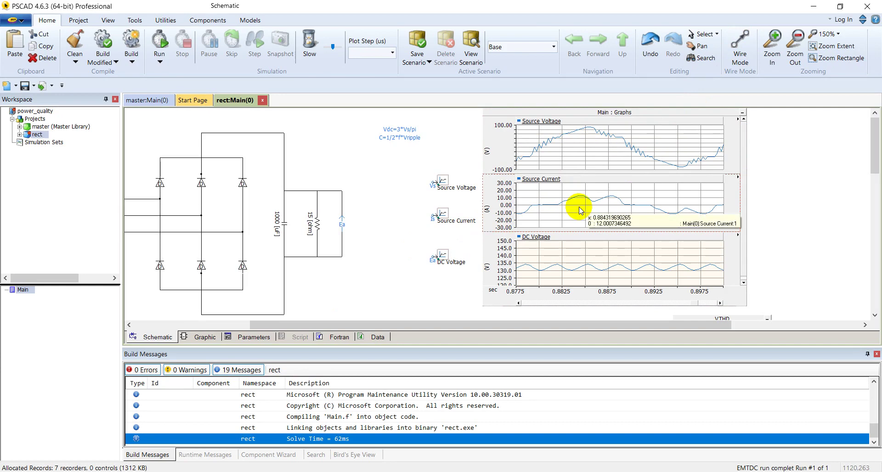
# Read the VTHD and ITHD meters and the fundamental and fifth harmonics in the source current graph
pyautogui.scroll(-1, 580, 209)
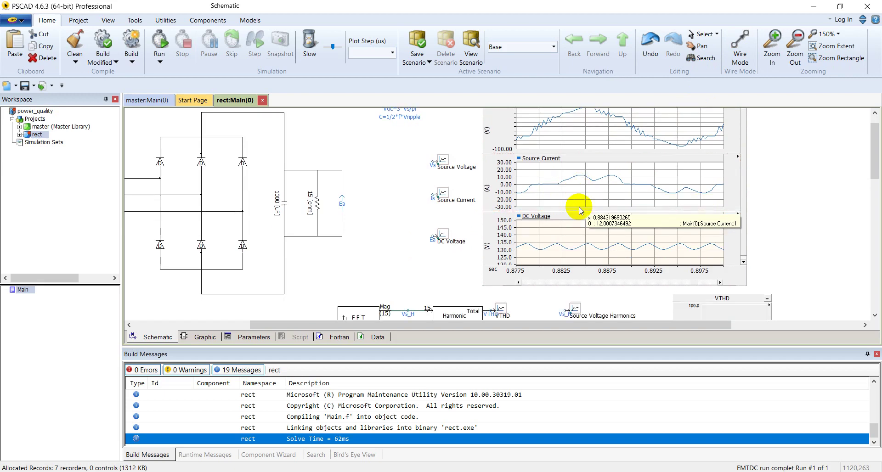
pyautogui.scroll(-5, 579, 207)
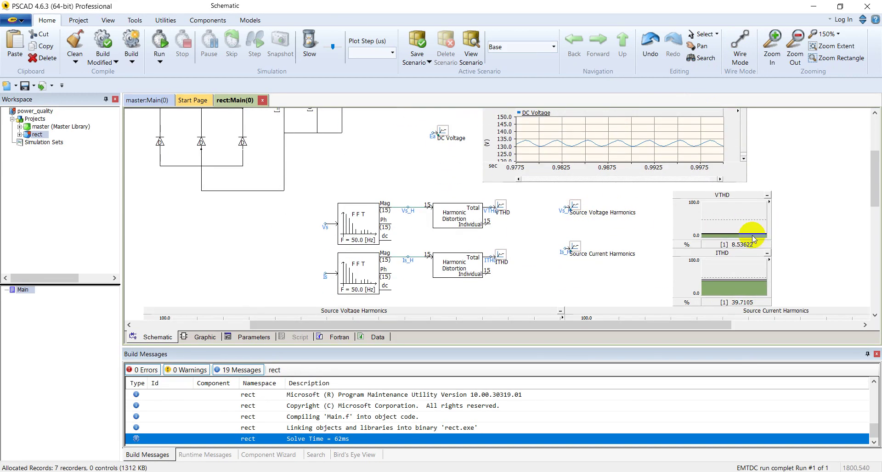
pyautogui.scroll(-1, 754, 239)
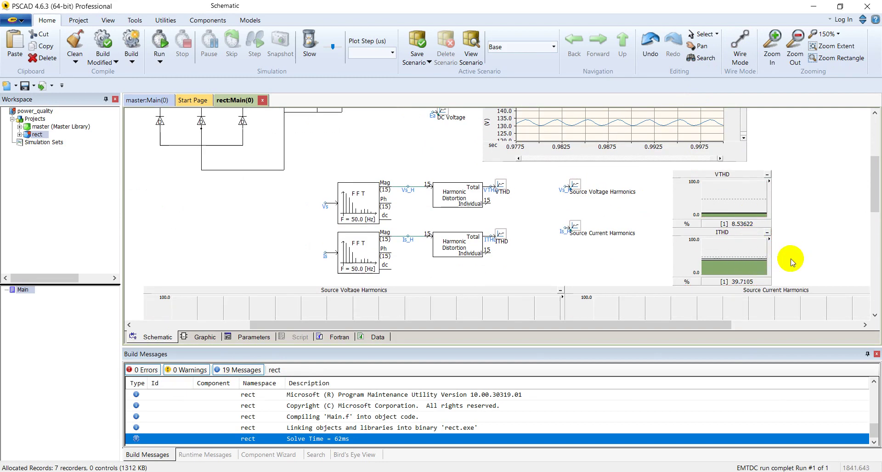
pyautogui.scroll(-7, 764, 278)
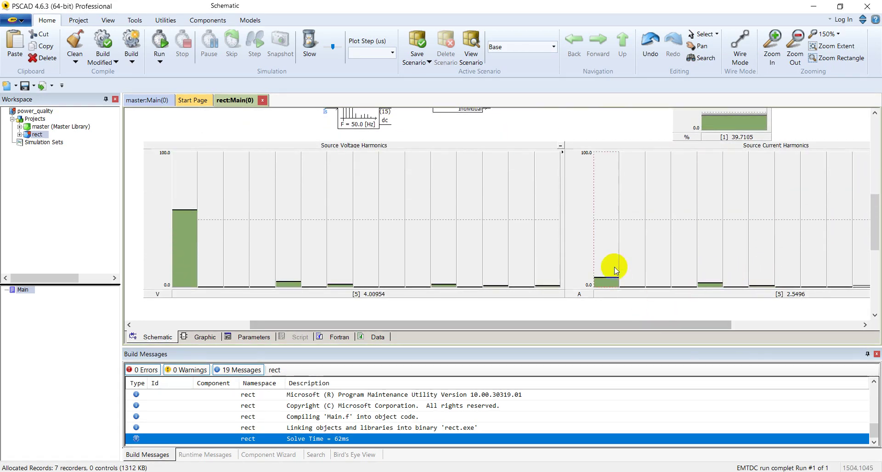
pyautogui.moveTo(610, 260)
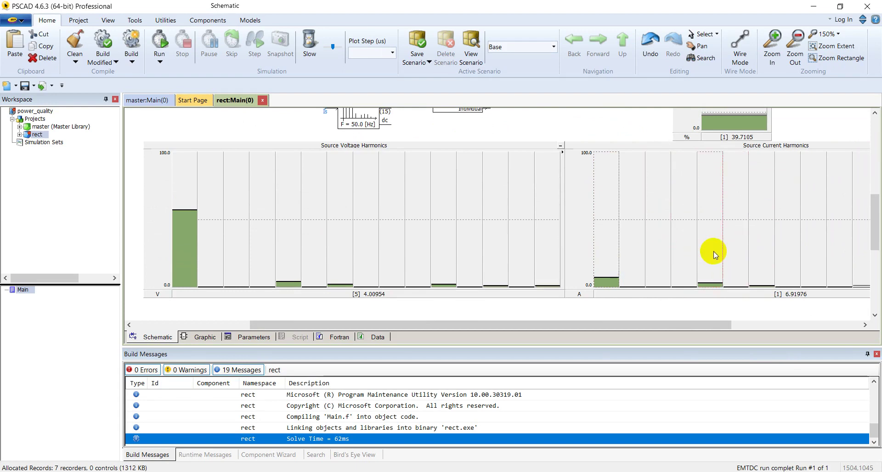
pyautogui.moveTo(714, 252)
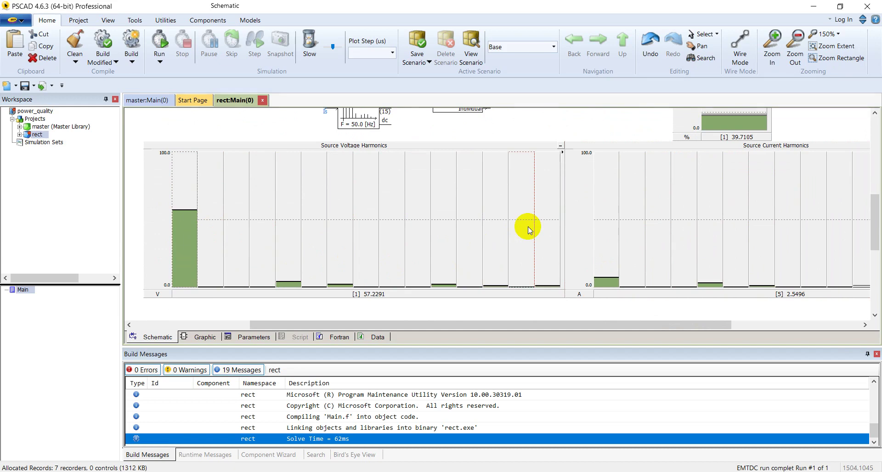
# Delete the wire linking the diode bridge's upper rail to the capacitor and load branch
pyautogui.scroll(5, 528, 227)
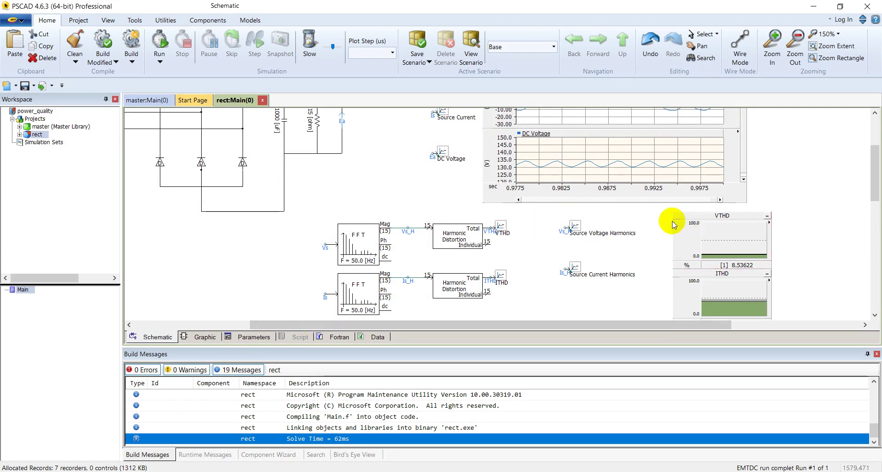
pyautogui.scroll(2, 616, 224)
pyautogui.moveTo(309, 321); pyautogui.dragTo(243, 315)
pyautogui.scroll(1, 271, 250)
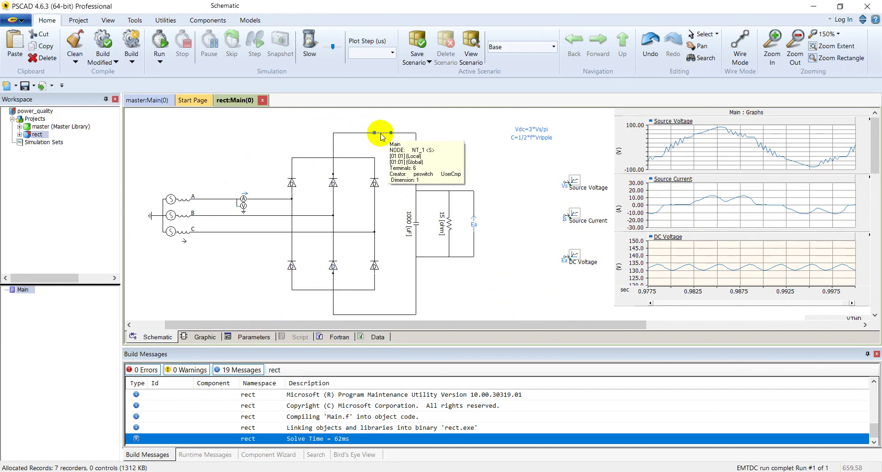
pyautogui.moveTo(379, 133); pyautogui.dragTo(373, 136)
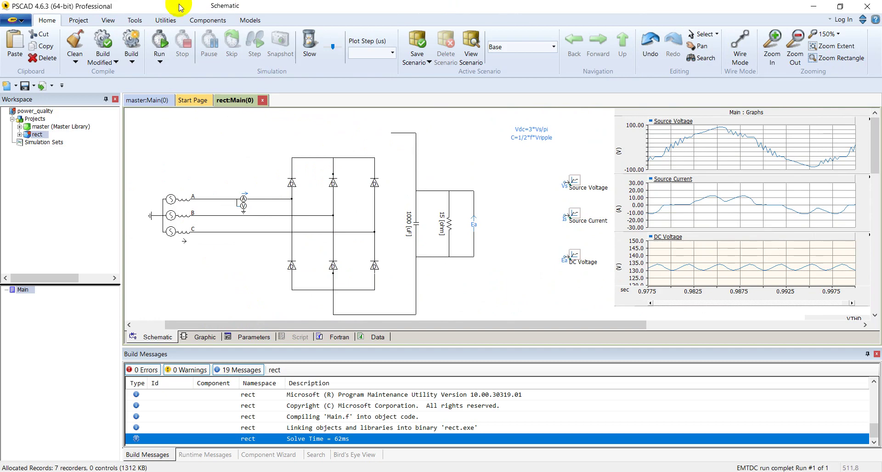
# Place an inductor in the opened DC line above the diode bridge
pyautogui.click(208, 20)
pyautogui.click(22, 46)
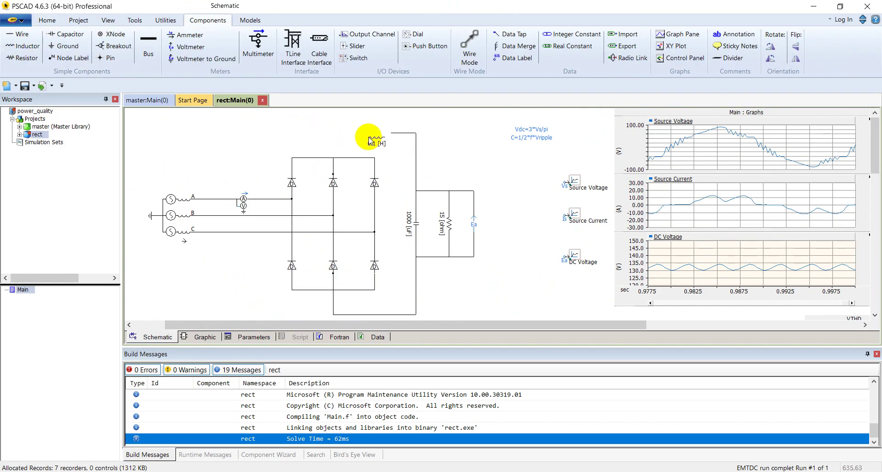
pyautogui.click(353, 136)
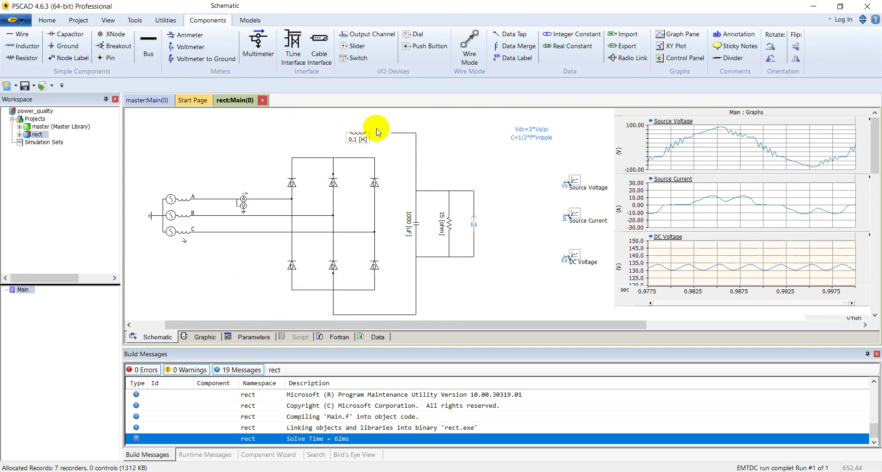
# Wire the inductor in series between the diode bridge's upper rail and the capacitor branch
pyautogui.click(467, 46)
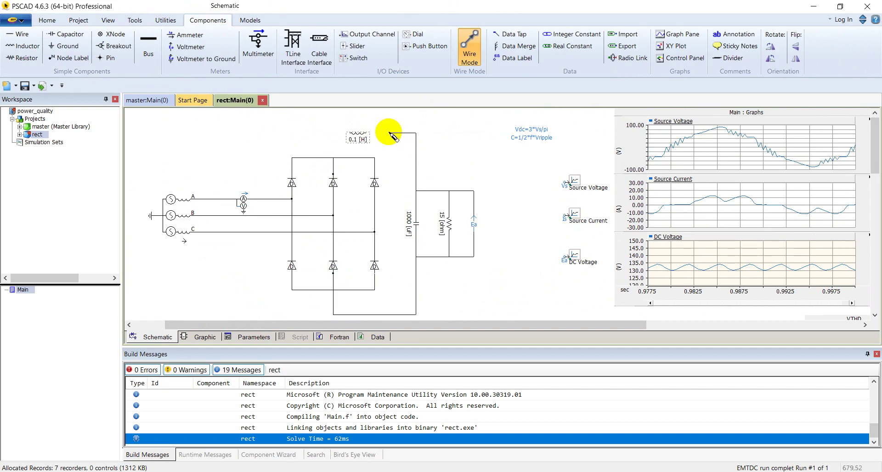
pyautogui.click(366, 133)
pyautogui.click(352, 134)
pyautogui.click(324, 132)
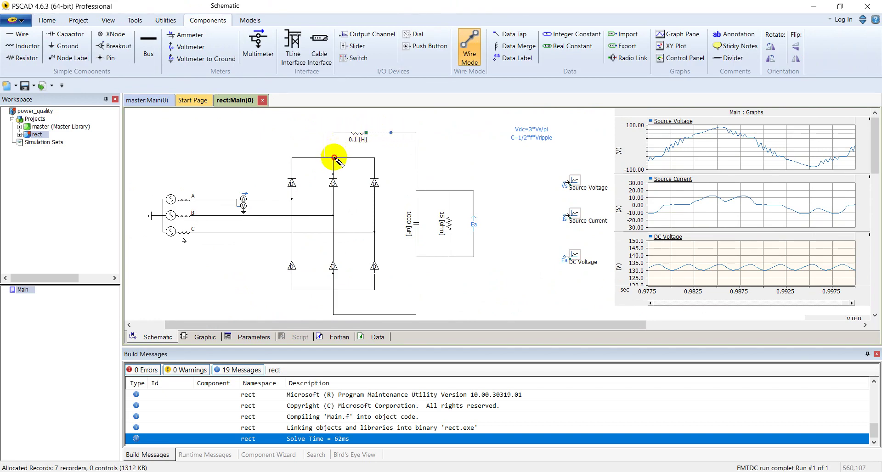
pyautogui.click(468, 46)
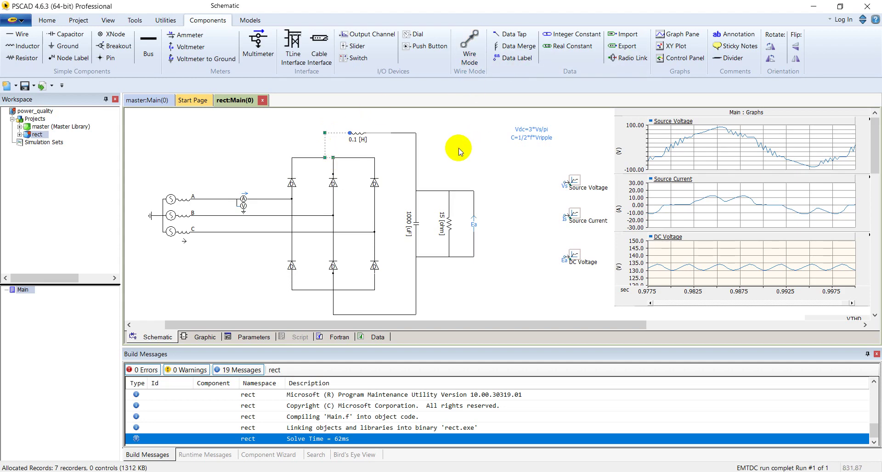
# Set the DC-side inductor's inductance to 10 mH
pyautogui.doubleClick(356, 134)
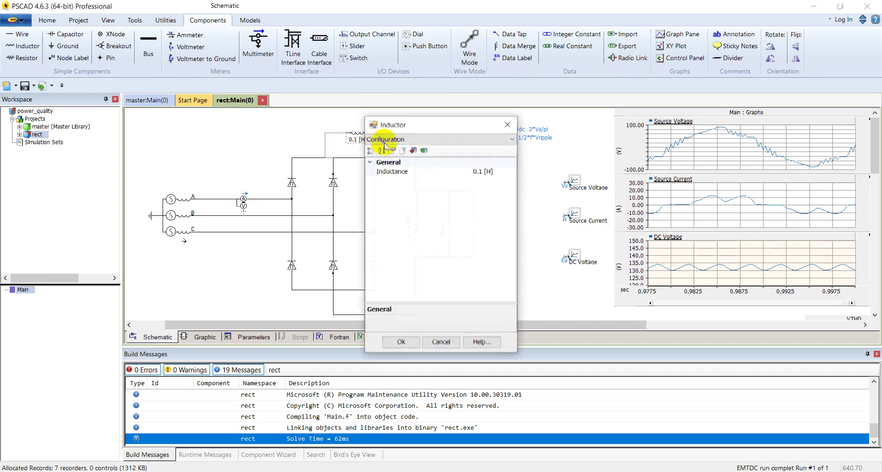
pyautogui.click(482, 171)
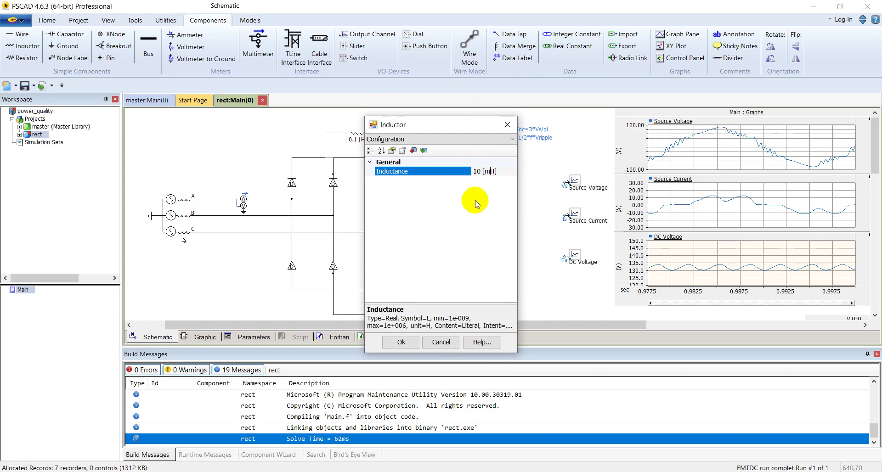
pyautogui.click(400, 342)
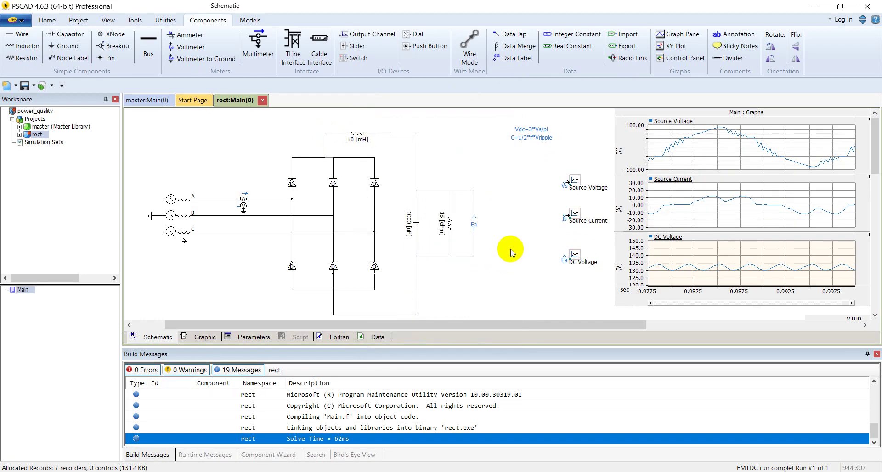
pyautogui.click(47, 21)
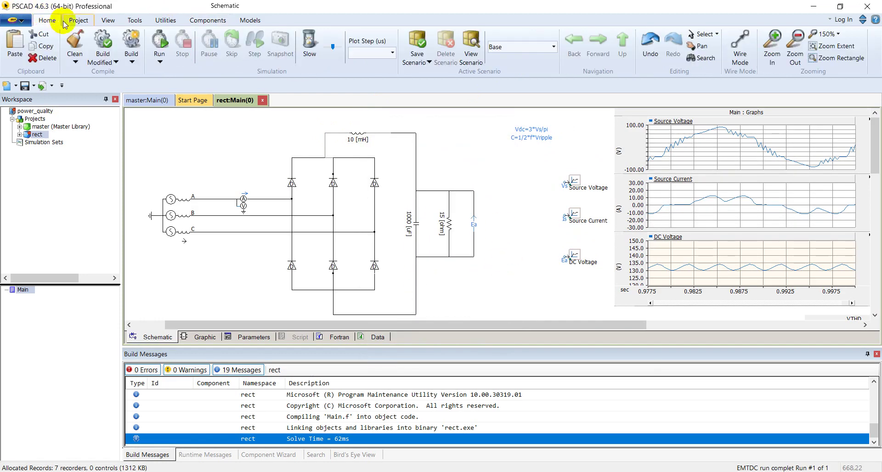
# Run the simulation with the 10 mH DC-side inductor and inspect the source voltage, source current and DC voltage waveforms
pyautogui.click(158, 43)
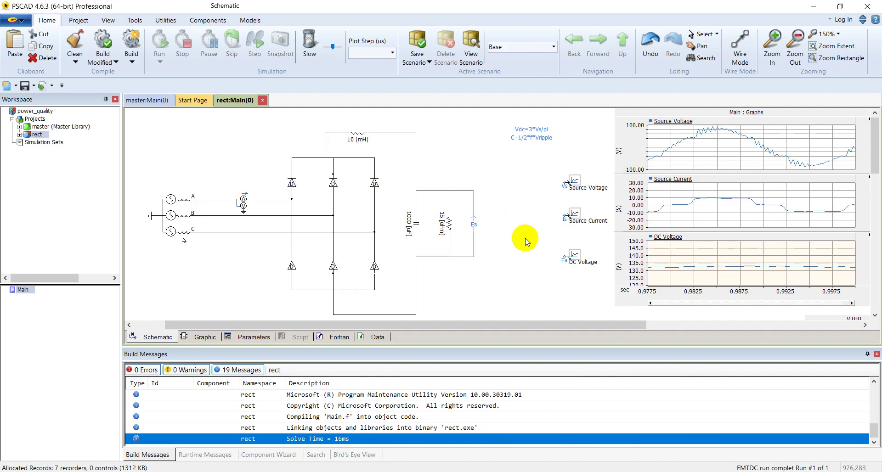
pyautogui.click(750, 230)
pyautogui.moveTo(631, 325); pyautogui.dragTo(665, 322)
pyautogui.click(604, 274)
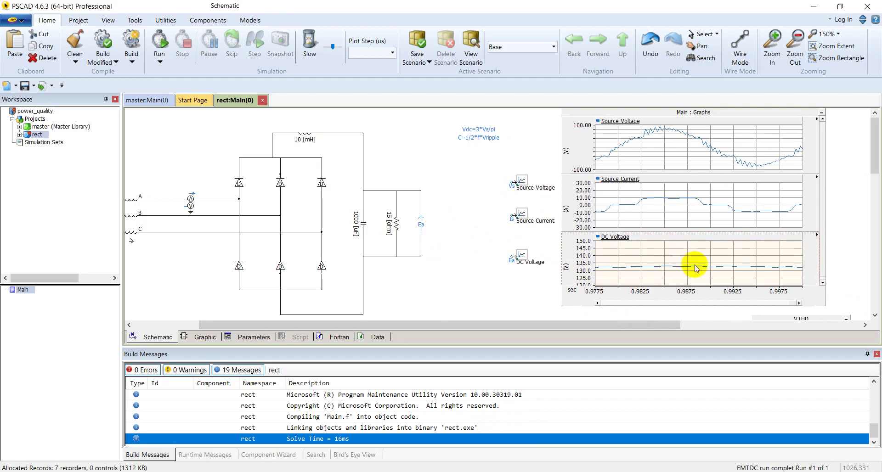
# Read the VTHD and ITHD meters for the run with inductive source impedance and the DC-side inductor
pyautogui.scroll(-3, 693, 230)
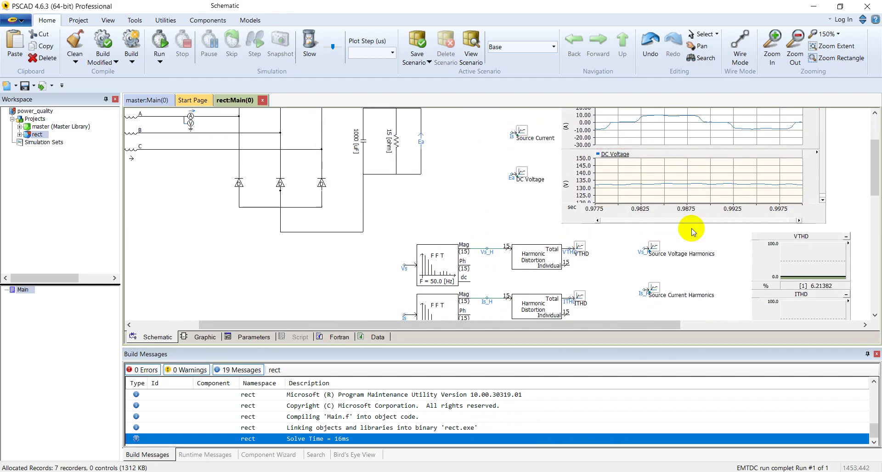
pyautogui.scroll(-2, 693, 231)
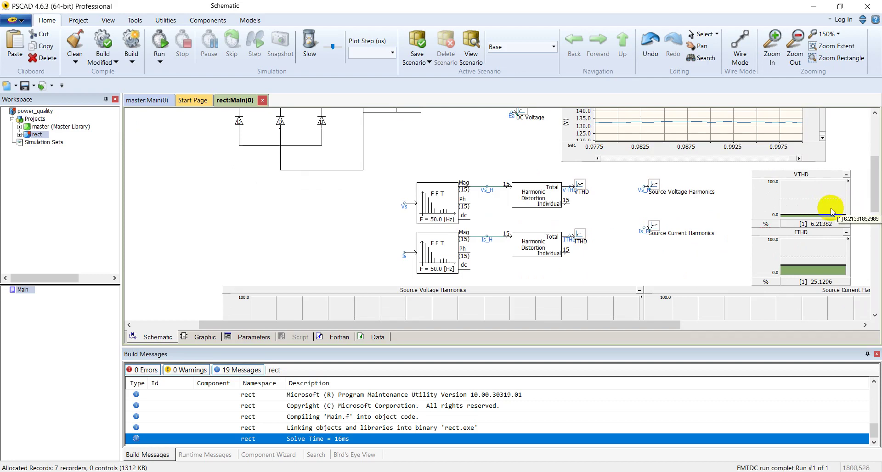
pyautogui.scroll(-1, 831, 209)
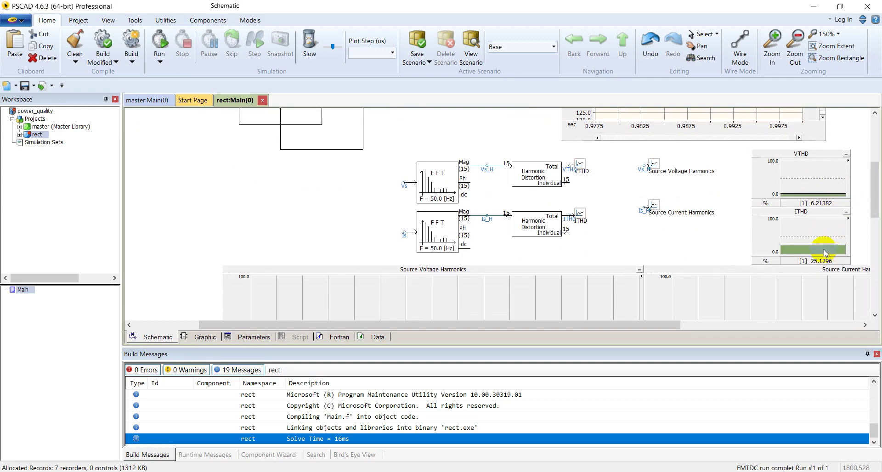
pyautogui.scroll(2, 814, 241)
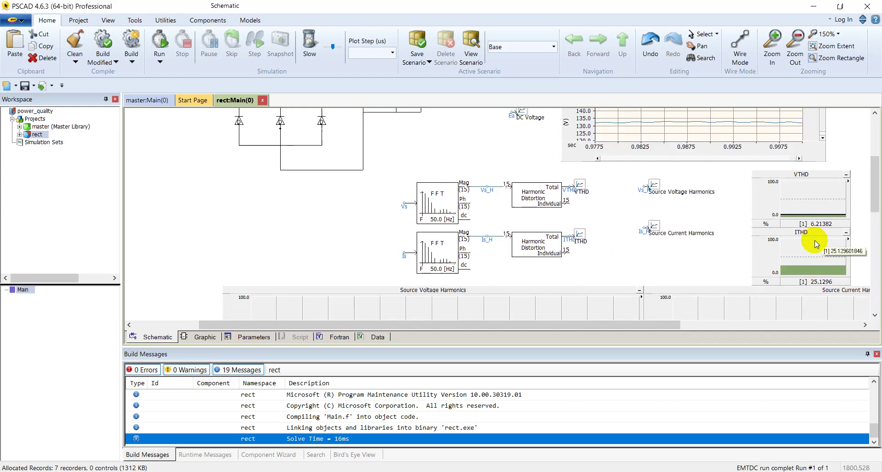
pyautogui.scroll(-1, 816, 244)
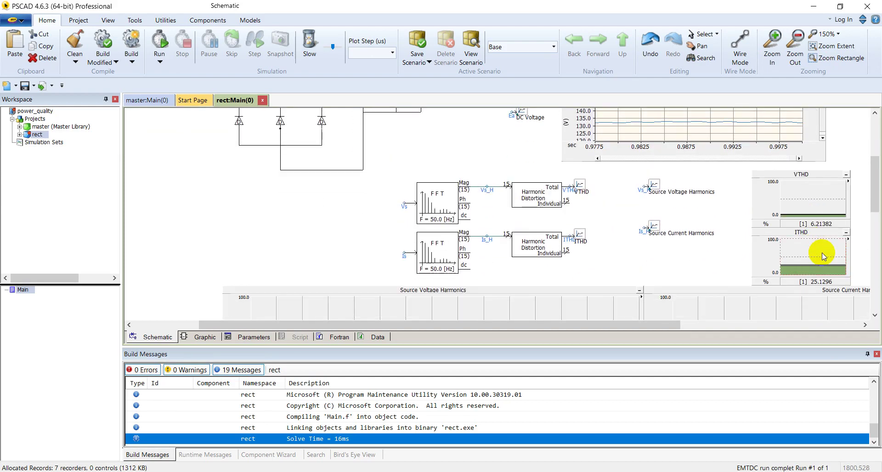
pyautogui.moveTo(823, 252)
# Examine the source voltage and source current harmonic spectra for the inductive-source run
pyautogui.scroll(-5, 725, 259)
pyautogui.scroll(-3, 726, 259)
pyautogui.moveTo(619, 329); pyautogui.dragTo(647, 320)
pyautogui.scroll(3, 561, 249)
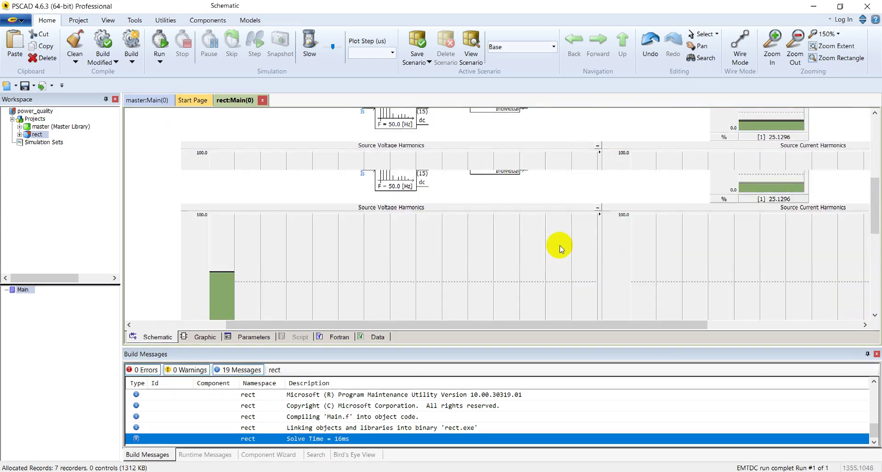
pyautogui.scroll(10, 559, 248)
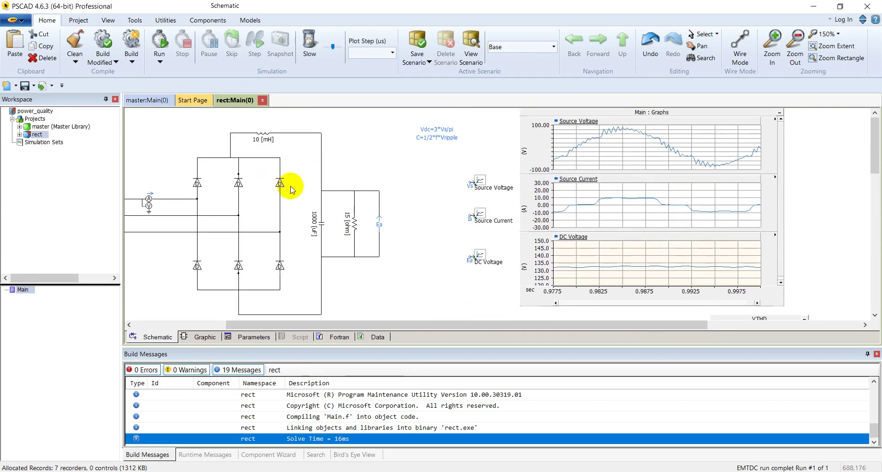
# Set the three-phase voltage source's impedance type to R
pyautogui.scroll(-2, 473, 247)
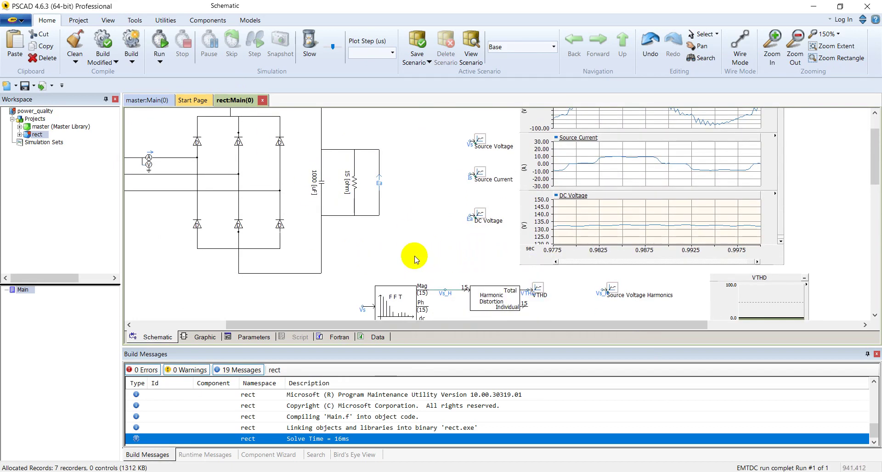
pyautogui.scroll(2, 415, 259)
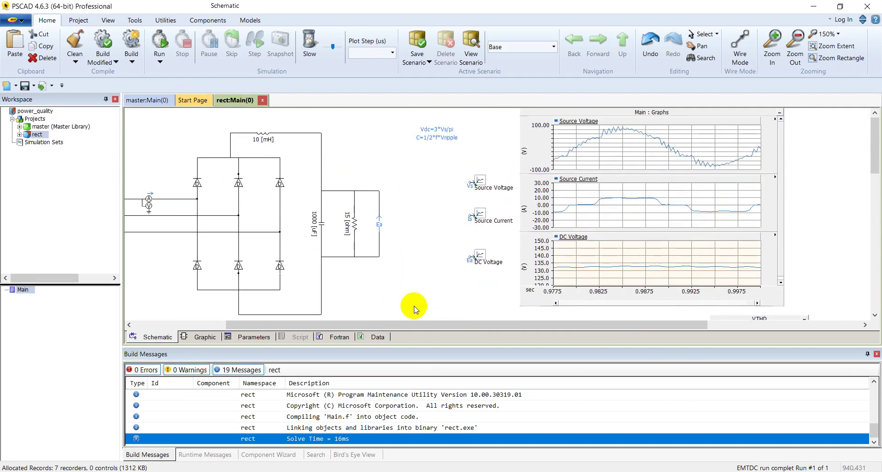
pyautogui.moveTo(418, 326); pyautogui.dragTo(359, 328)
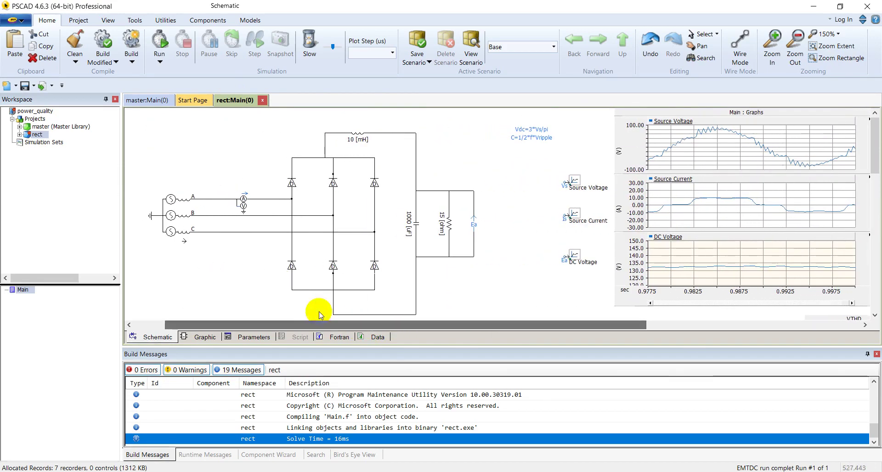
pyautogui.doubleClick(168, 211)
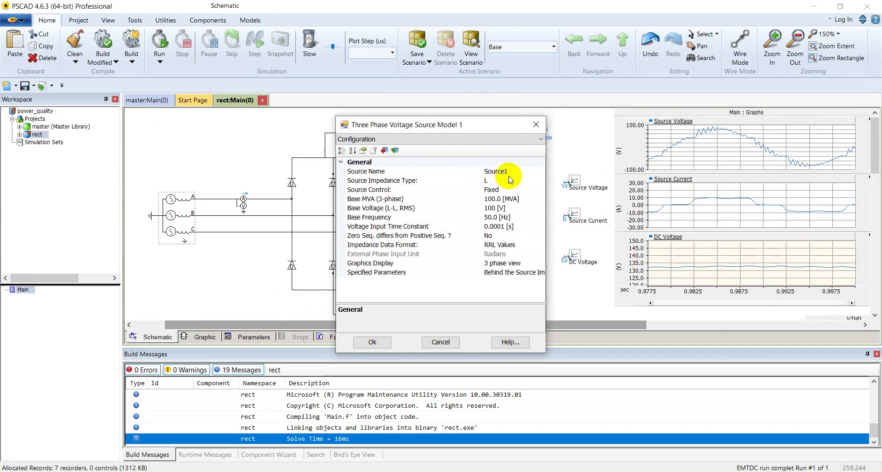
pyautogui.click(533, 181)
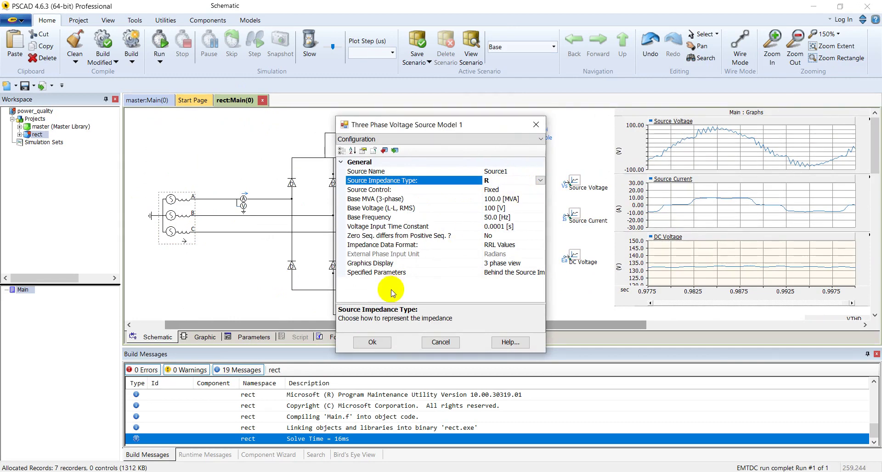
pyautogui.click(379, 341)
pyautogui.click(524, 239)
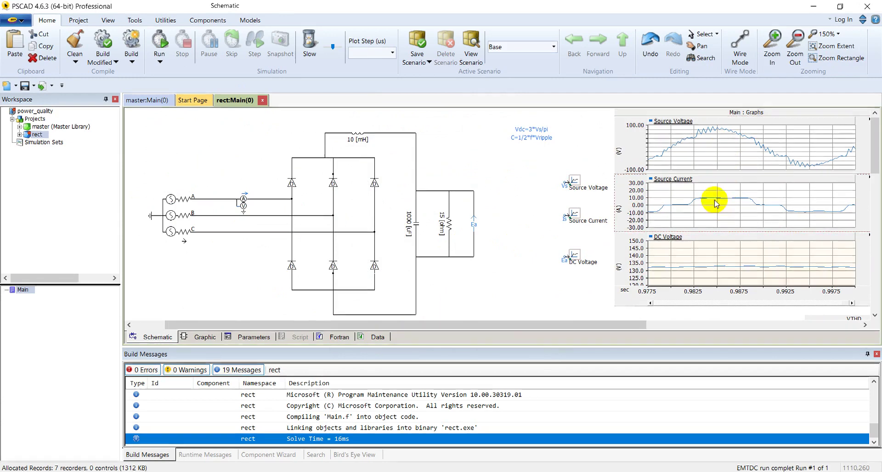
# Run the simulation with the resistive source impedance and inspect the source current and DC voltage waveforms
pyautogui.click(156, 40)
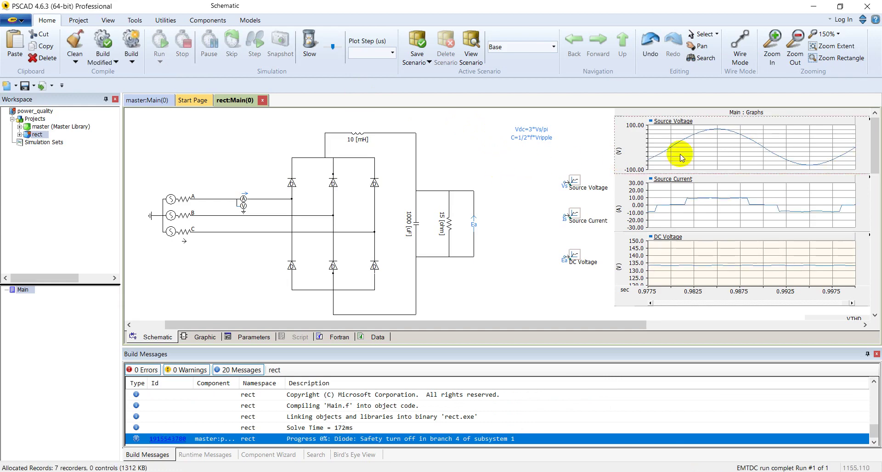
pyautogui.click(698, 198)
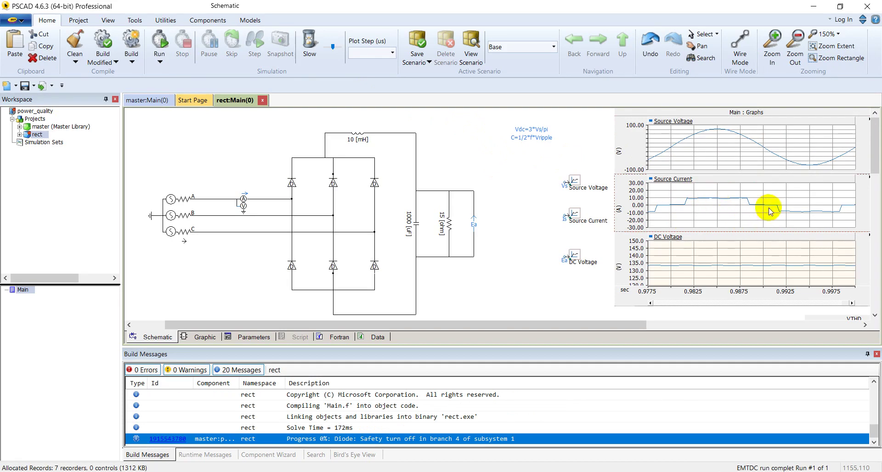
pyautogui.moveTo(640, 325); pyautogui.dragTo(730, 325)
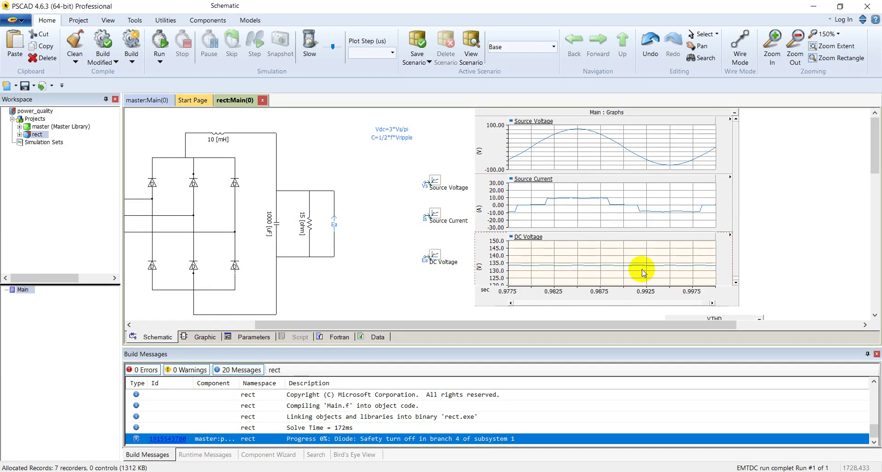
pyautogui.moveTo(641, 269)
# Check the DC voltage ripple and read the VTHD and ITHD meters for the resistive-source run
pyautogui.scroll(-2, 642, 270)
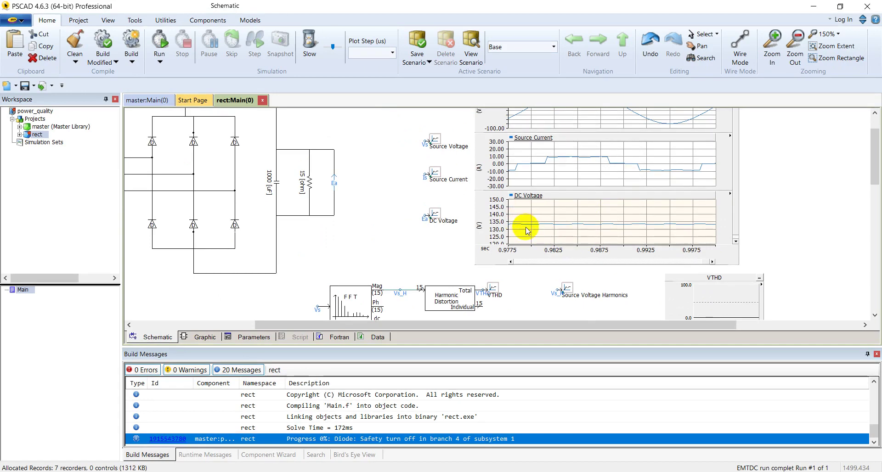
pyautogui.moveTo(528, 231)
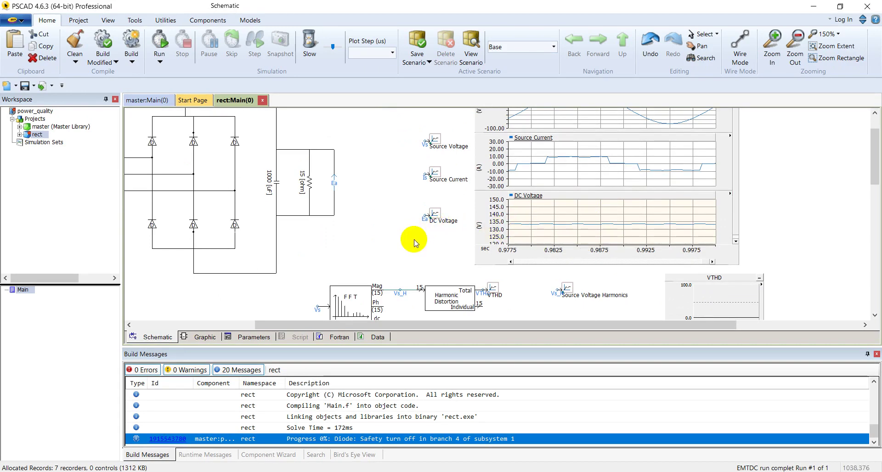
pyautogui.scroll(-6, 409, 235)
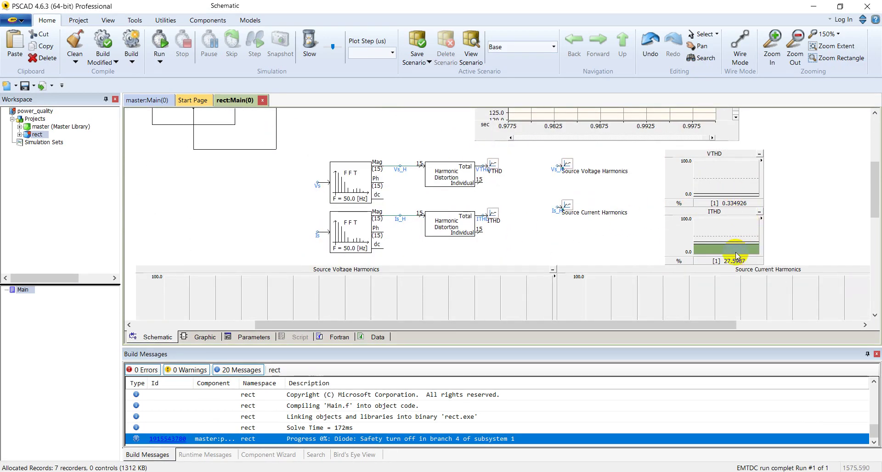
pyautogui.moveTo(743, 251)
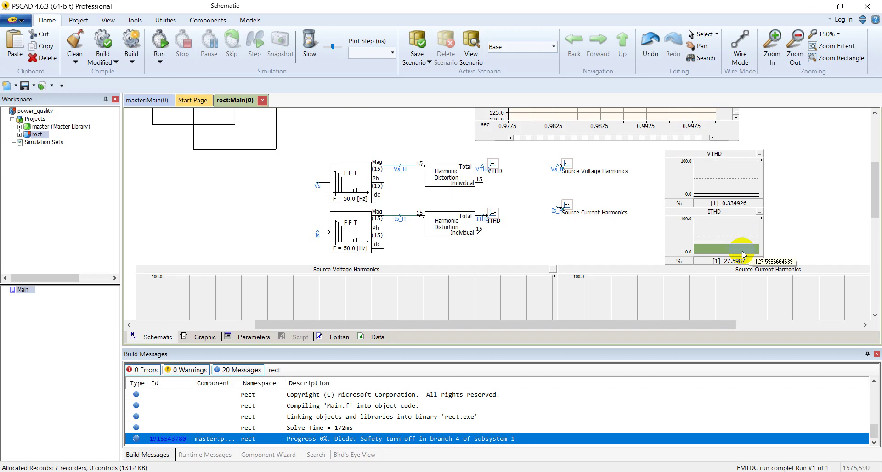
# Examine the source voltage and source current harmonic spectra for the resistive-source run
pyautogui.scroll(-5, 742, 251)
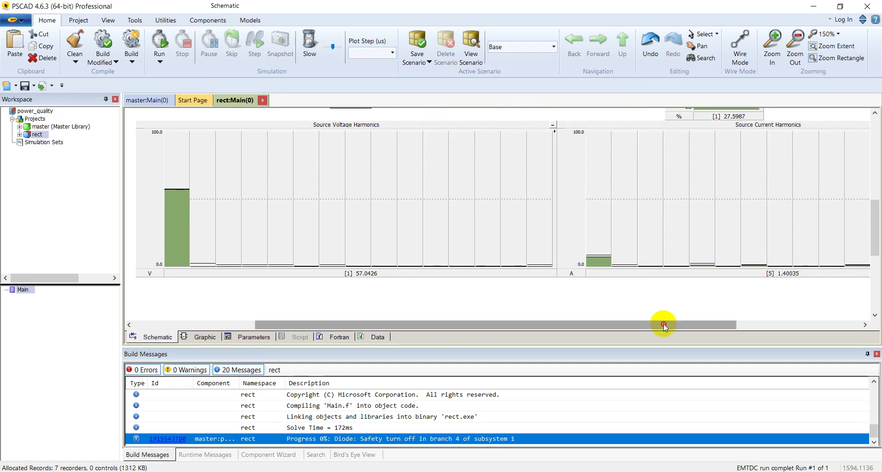
pyautogui.moveTo(663, 324); pyautogui.dragTo(625, 324)
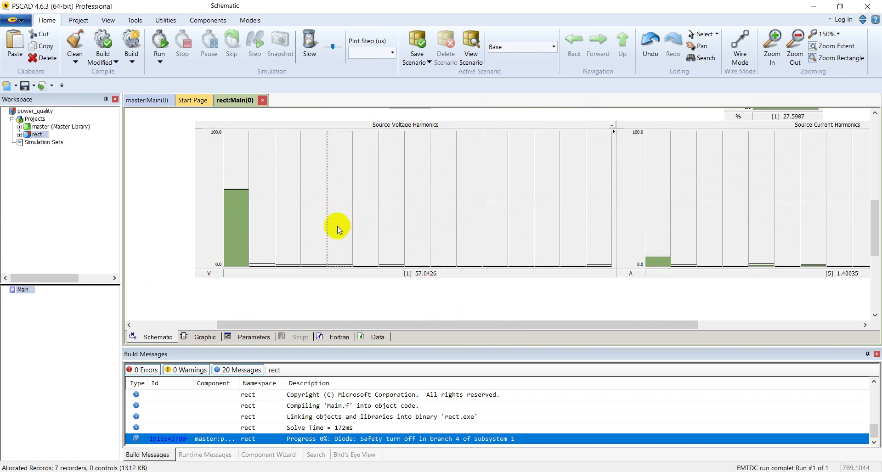
pyautogui.moveTo(445, 324); pyautogui.dragTo(553, 325)
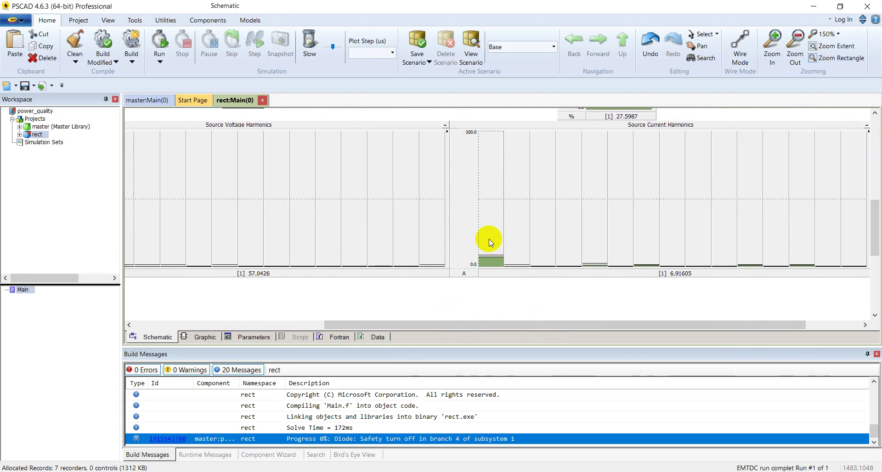
pyautogui.moveTo(664, 324); pyautogui.dragTo(697, 317)
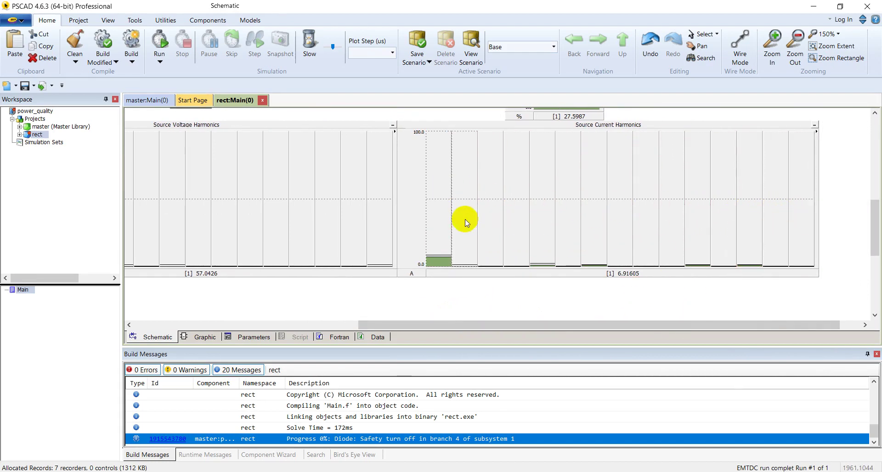
pyautogui.scroll(10, 464, 231)
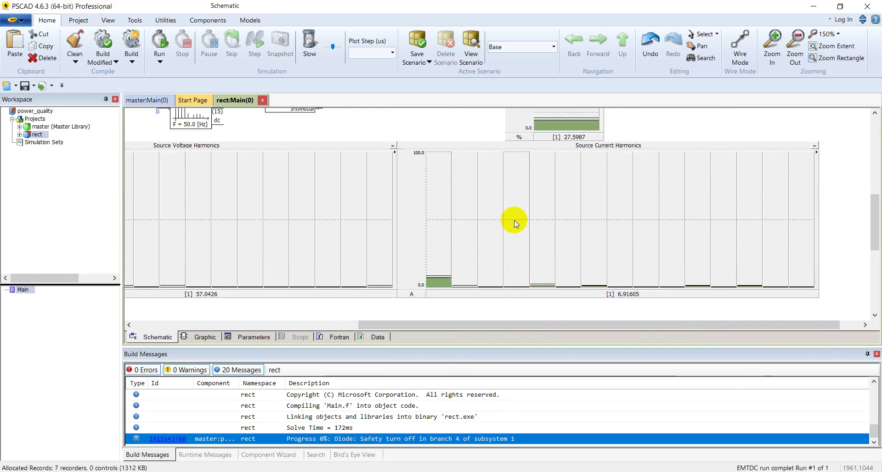
pyautogui.scroll(3, 466, 276)
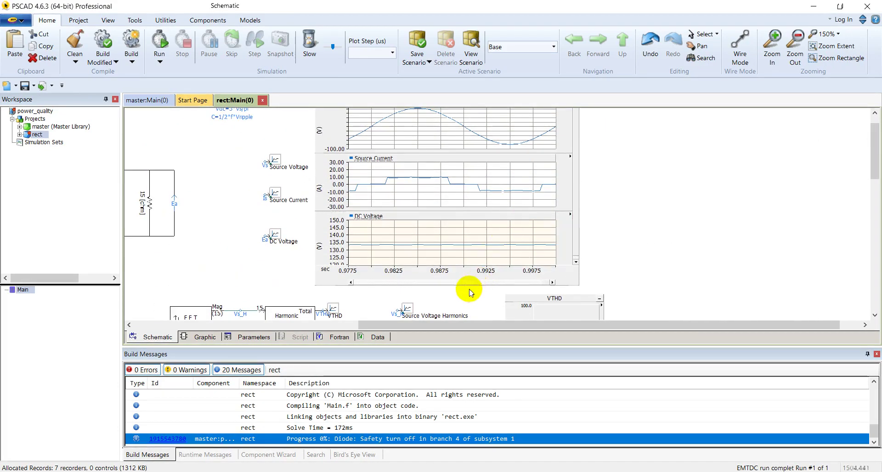
# Review the THD meters alongside the rectifier circuit and inspect the zero-current interval of the source current waveform
pyautogui.moveTo(412, 327); pyautogui.dragTo(315, 327)
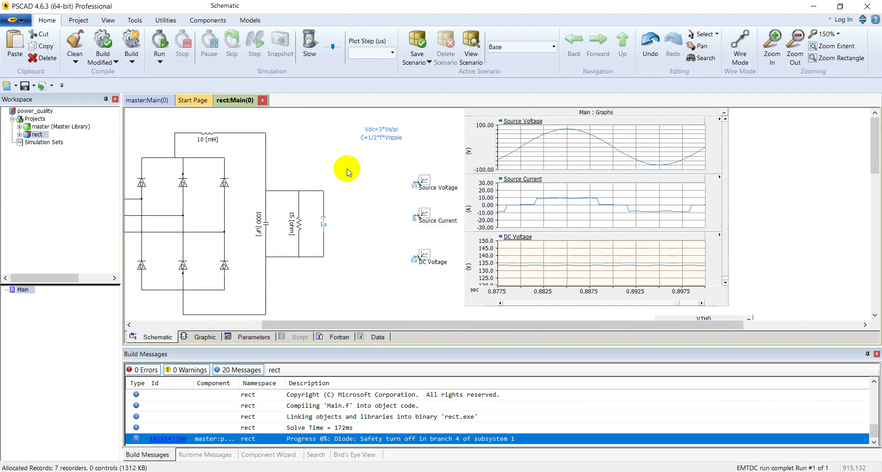
pyautogui.scroll(-3, 347, 172)
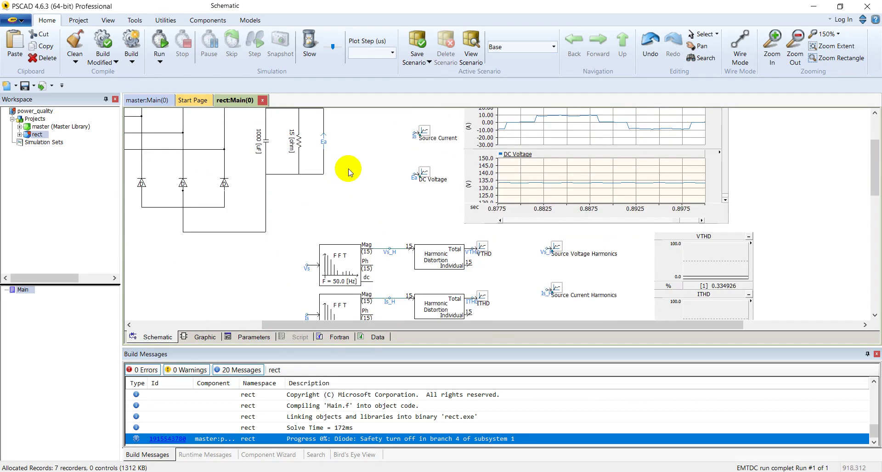
pyautogui.scroll(-3, 348, 172)
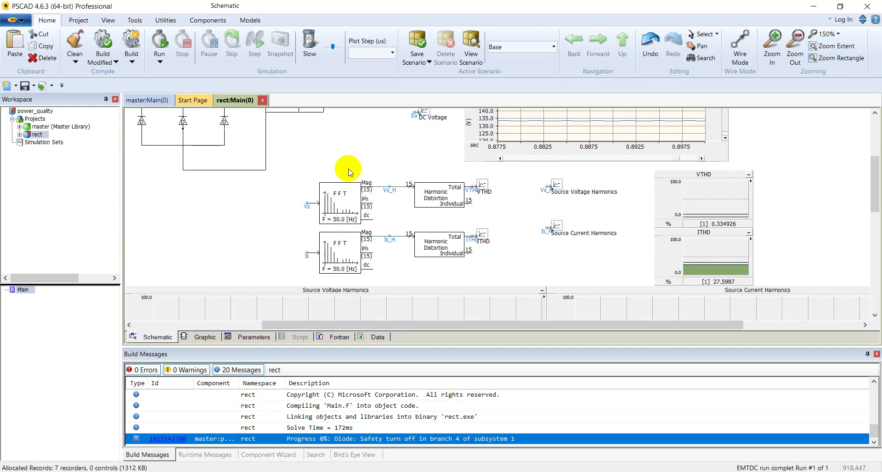
pyautogui.scroll(3, 348, 172)
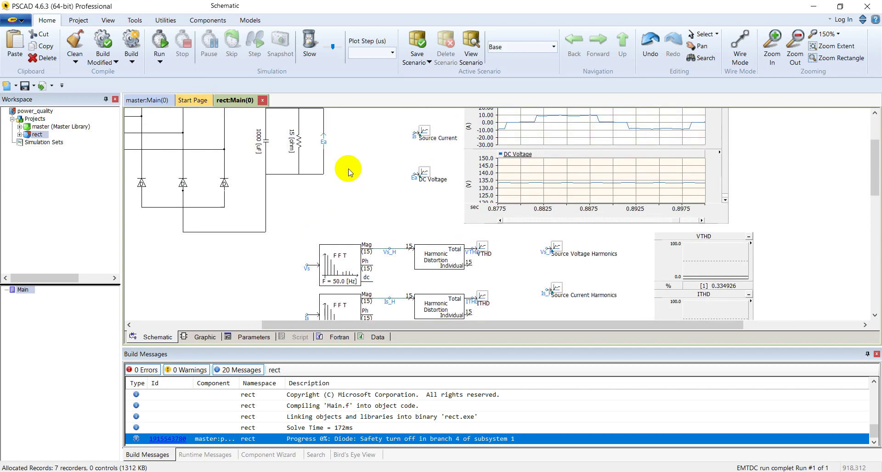
pyautogui.scroll(4, 348, 172)
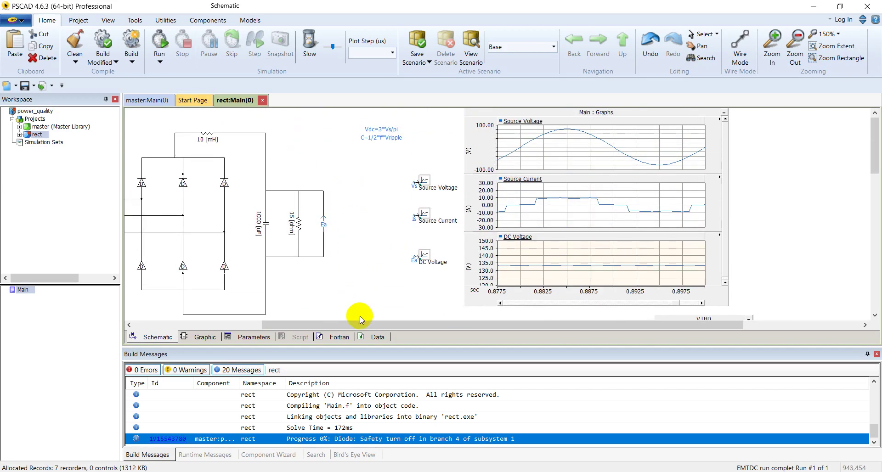
pyautogui.moveTo(365, 329); pyautogui.dragTo(279, 327)
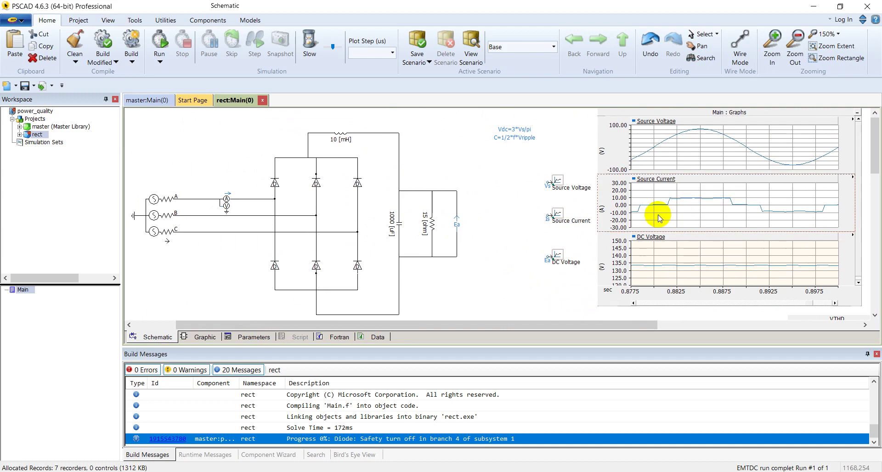
pyautogui.click(844, 219)
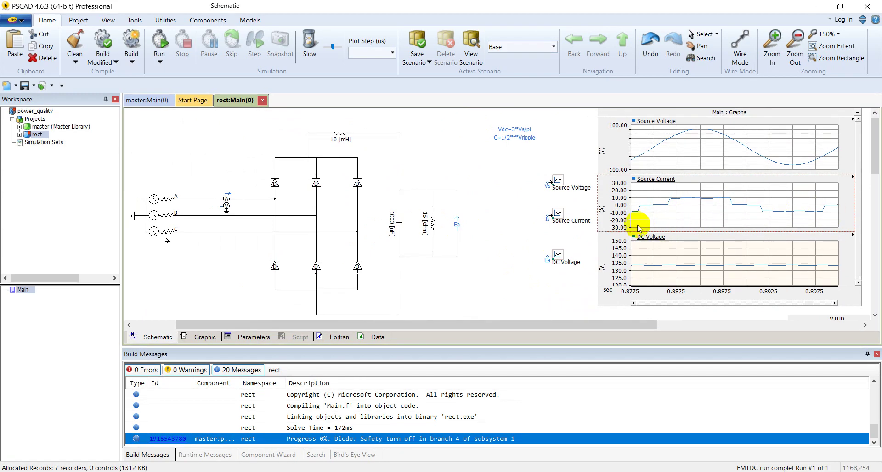
pyautogui.moveTo(657, 219)
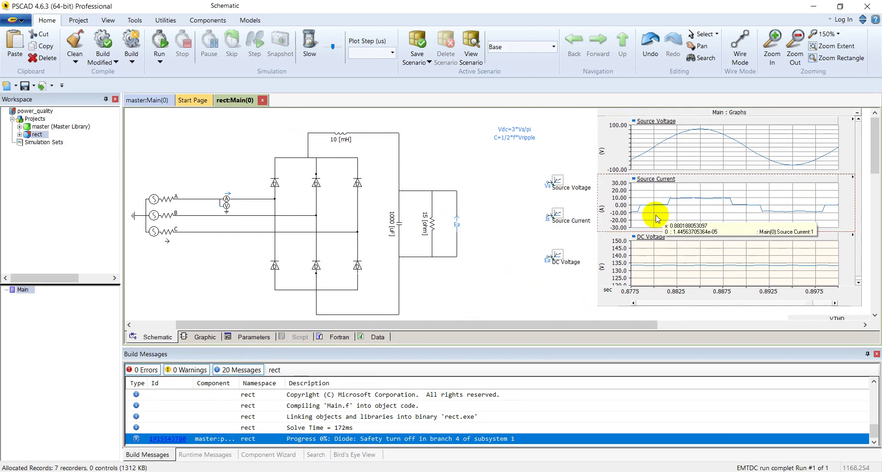